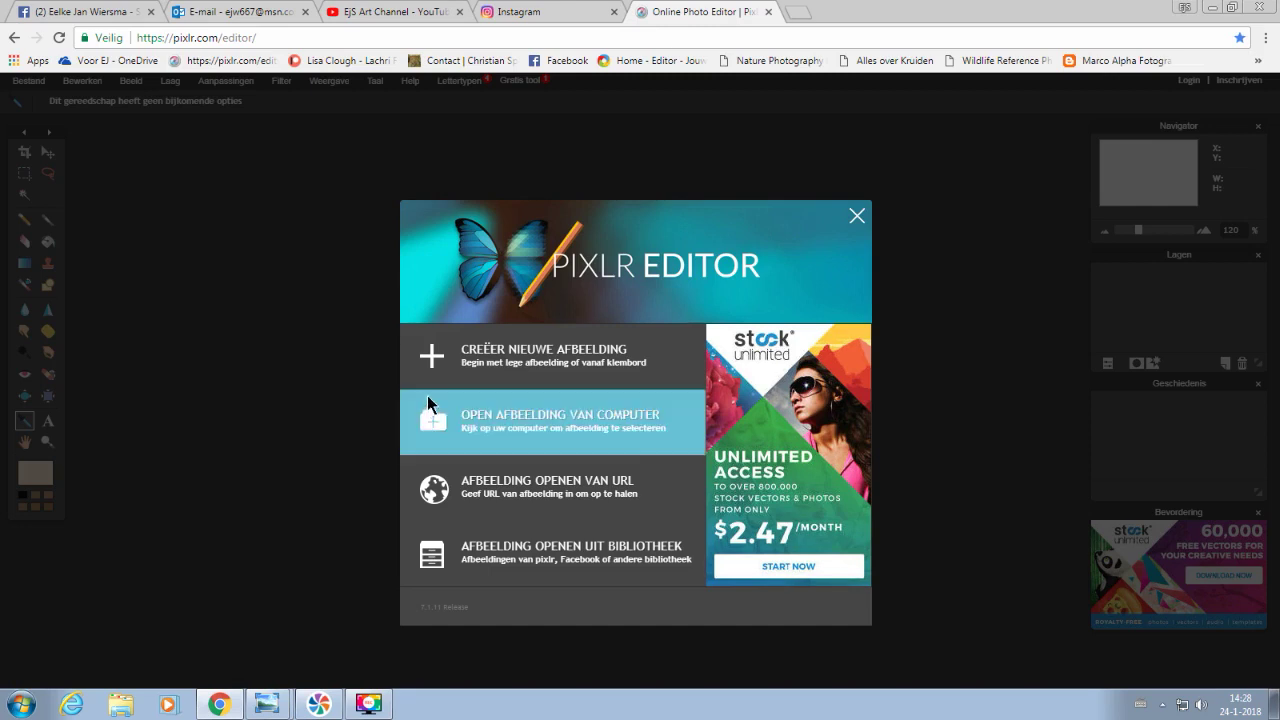
{"action": "left_click", "coordinate": [530, 419]}
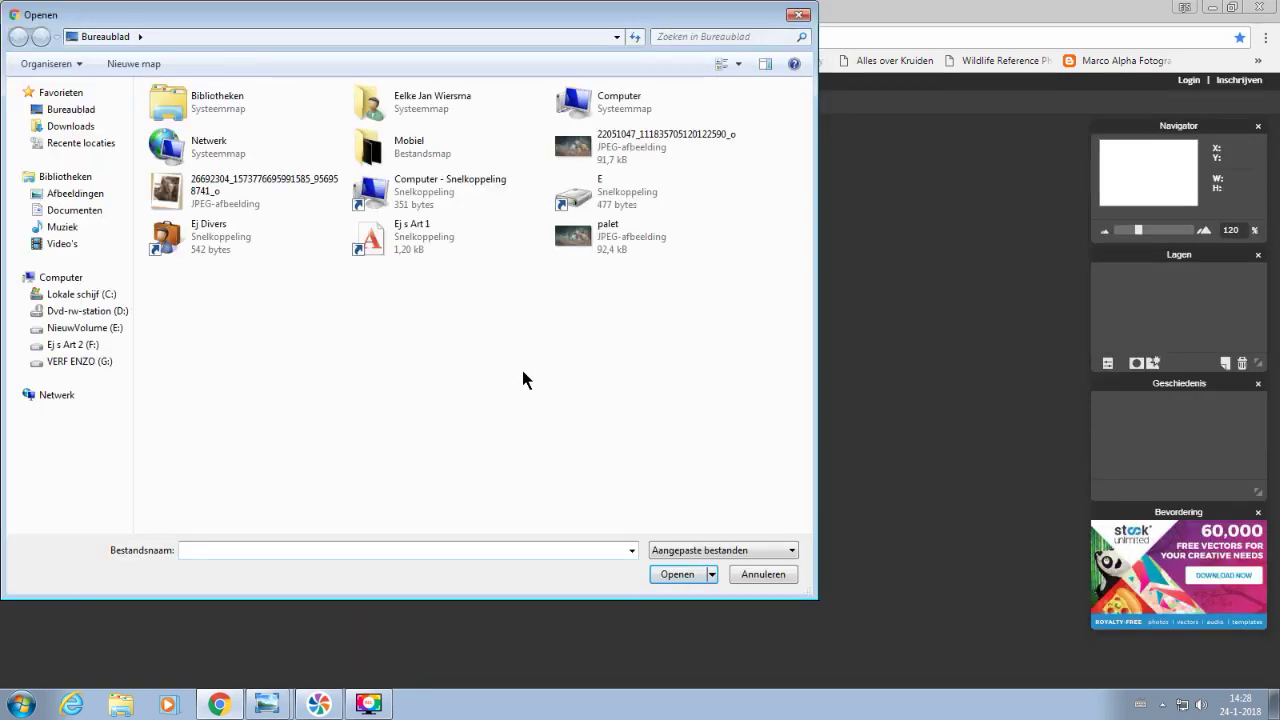
{"action": "left_click", "coordinate": [574, 147]}
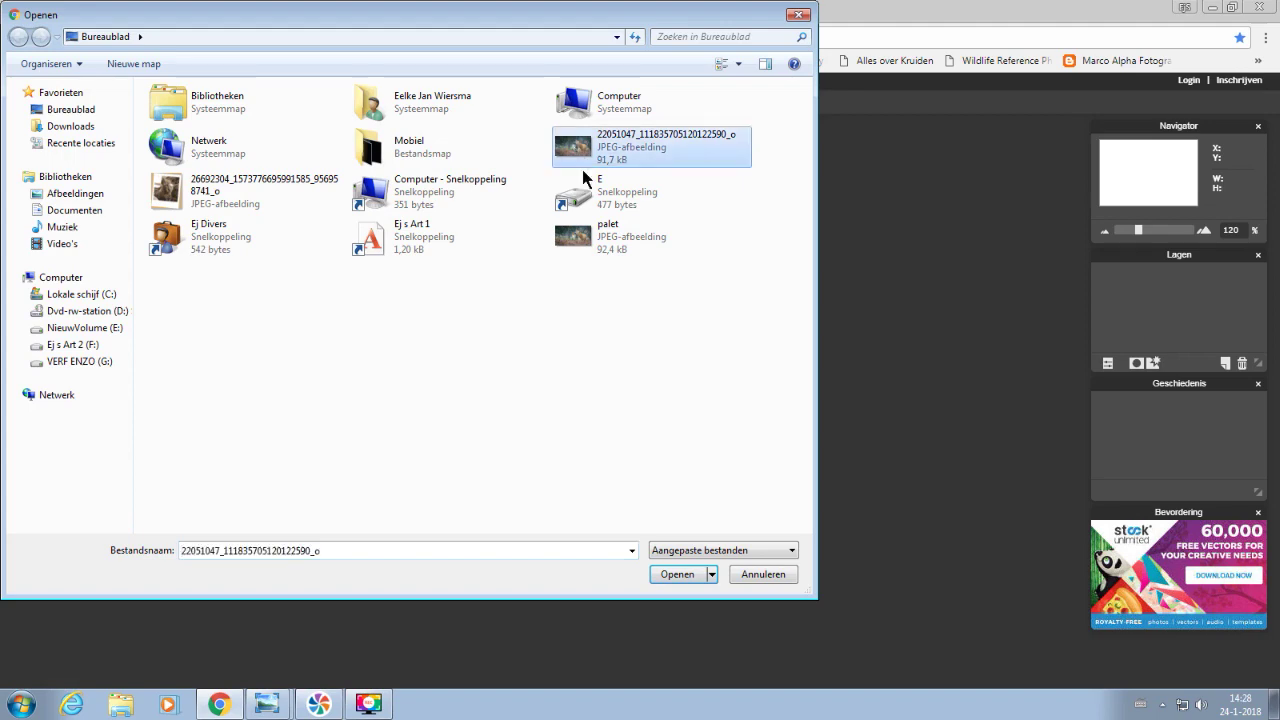
{"action": "left_click", "coordinate": [677, 574]}
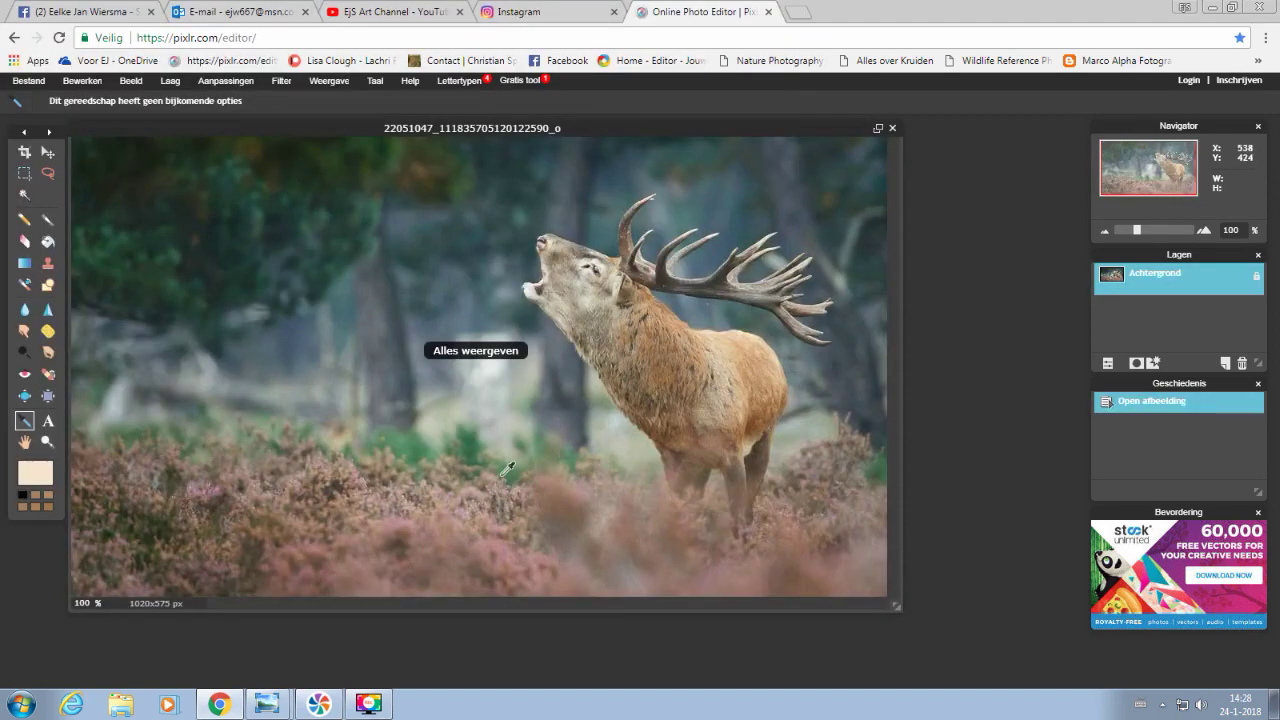
Step: Sample a medium brown from the reddish fur on the deer's neck with the colour picker
{"action": "key", "text": "ctrl+plus"}
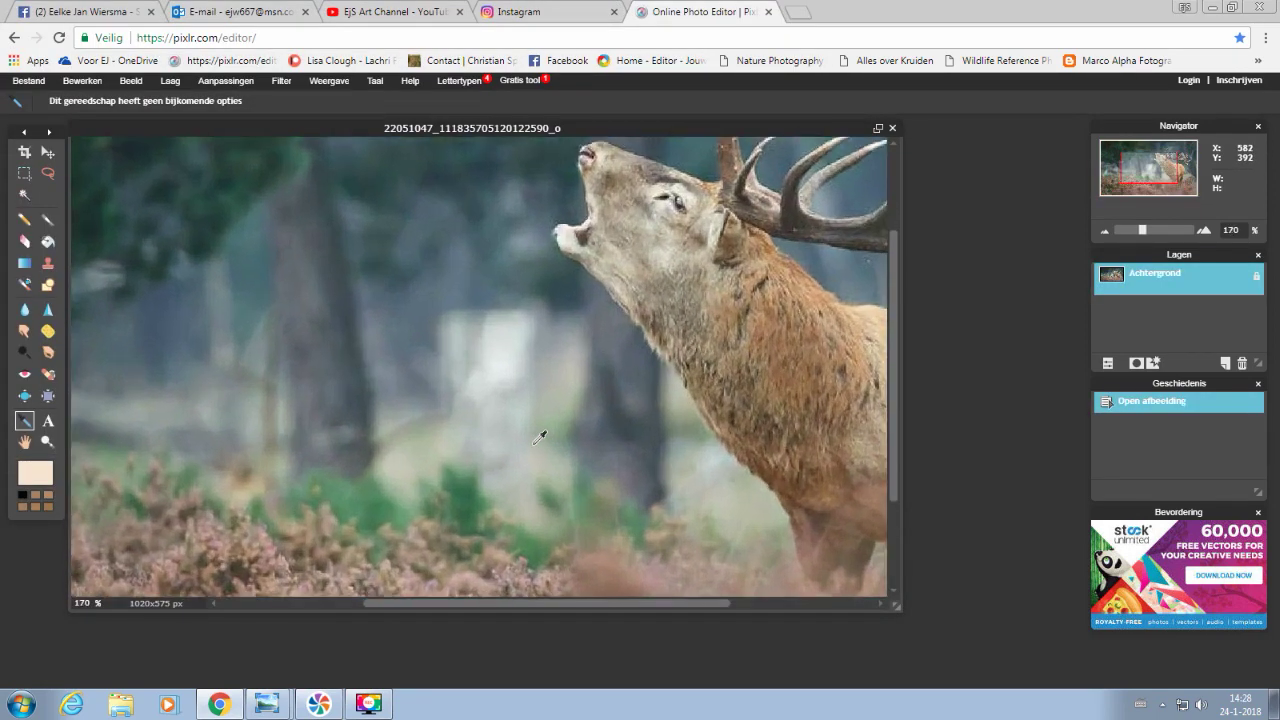
{"action": "scroll", "coordinate": [539, 437], "scroll_direction": "up", "scroll_amount": 2}
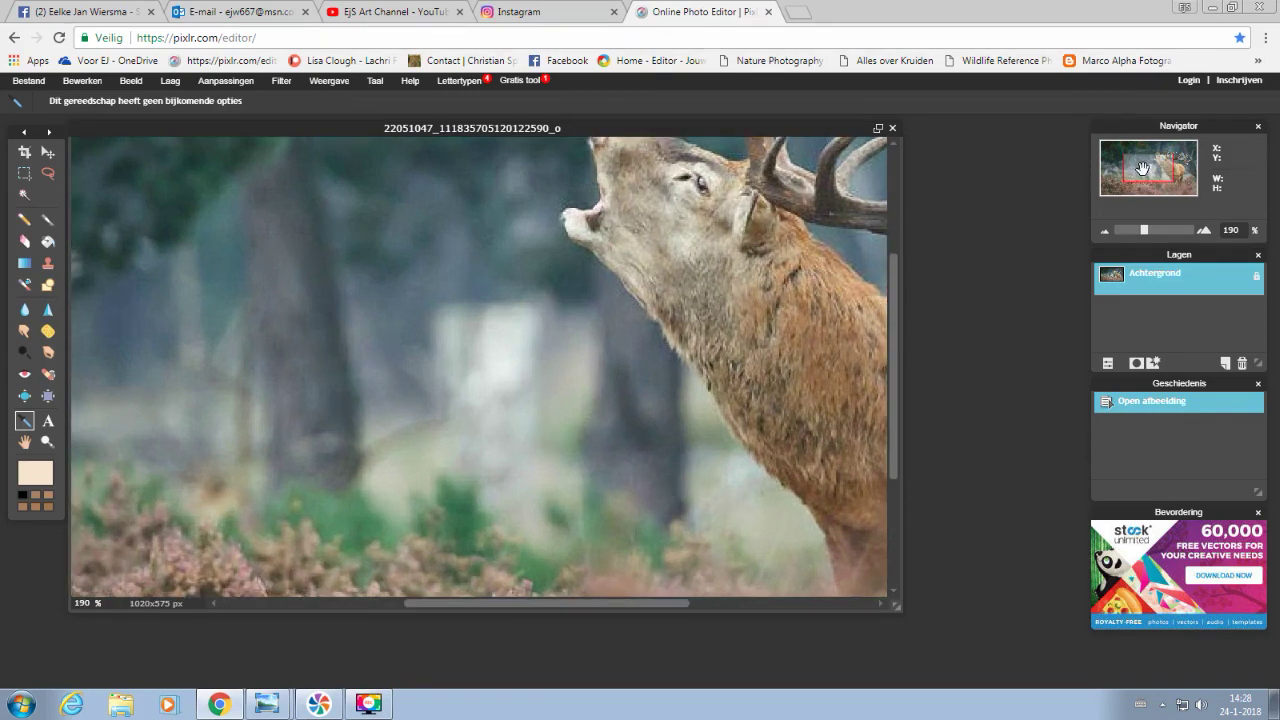
{"action": "left_click_drag", "start_coordinate": [1141, 174], "coordinate": [1164, 173]}
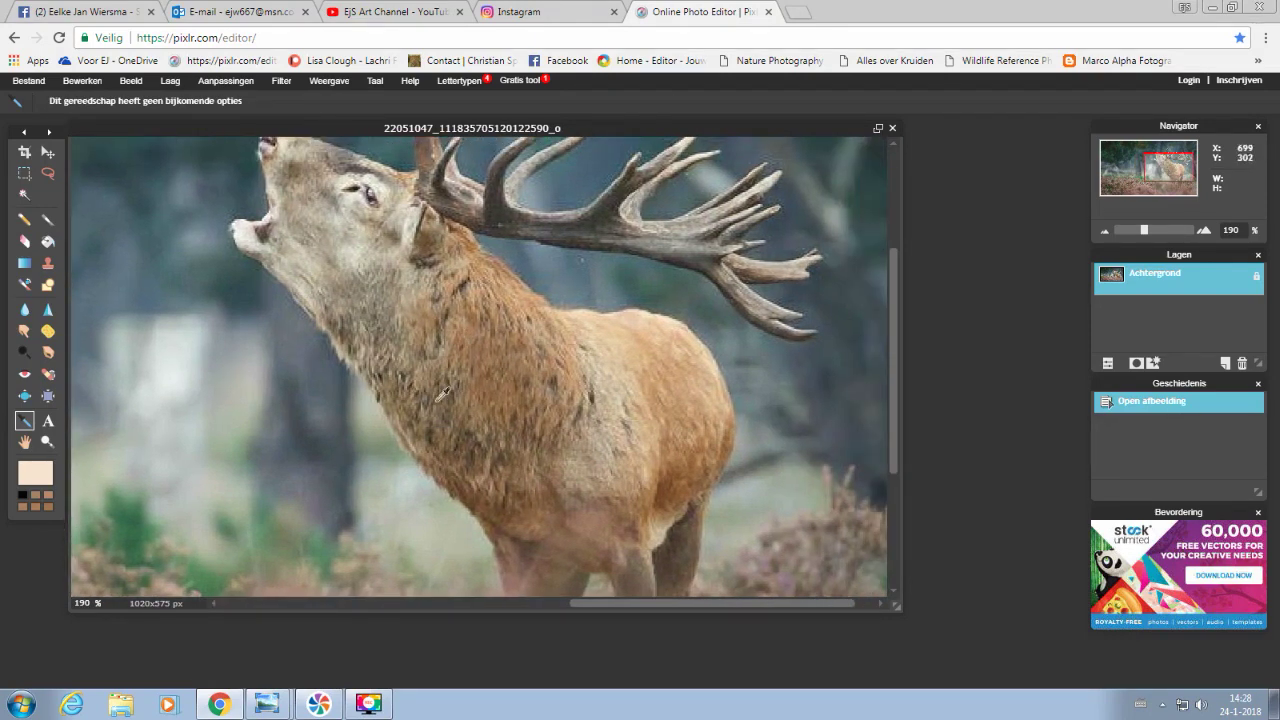
{"action": "left_click", "coordinate": [24, 424]}
{"action": "left_click", "coordinate": [493, 349]}
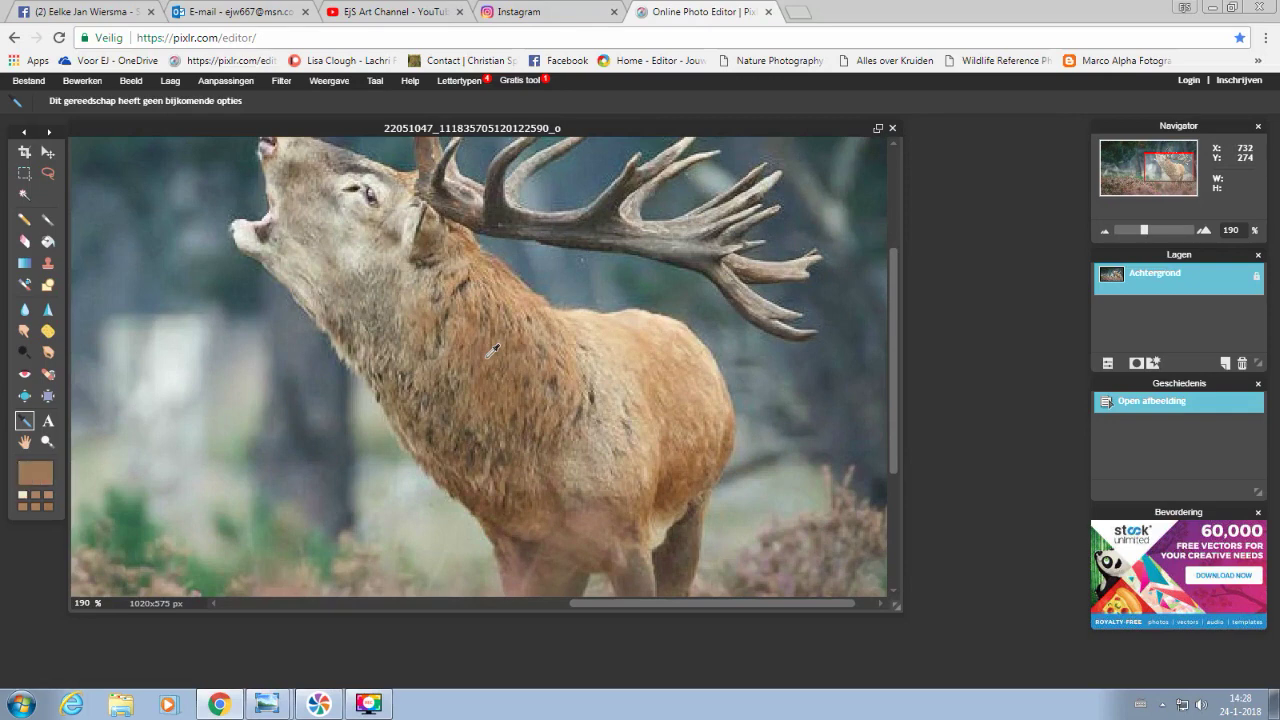
Step: Stamp a swatch of the sampled brown on the background in front of the deer's face using the size 41 square brush
{"action": "left_click", "coordinate": [47, 222]}
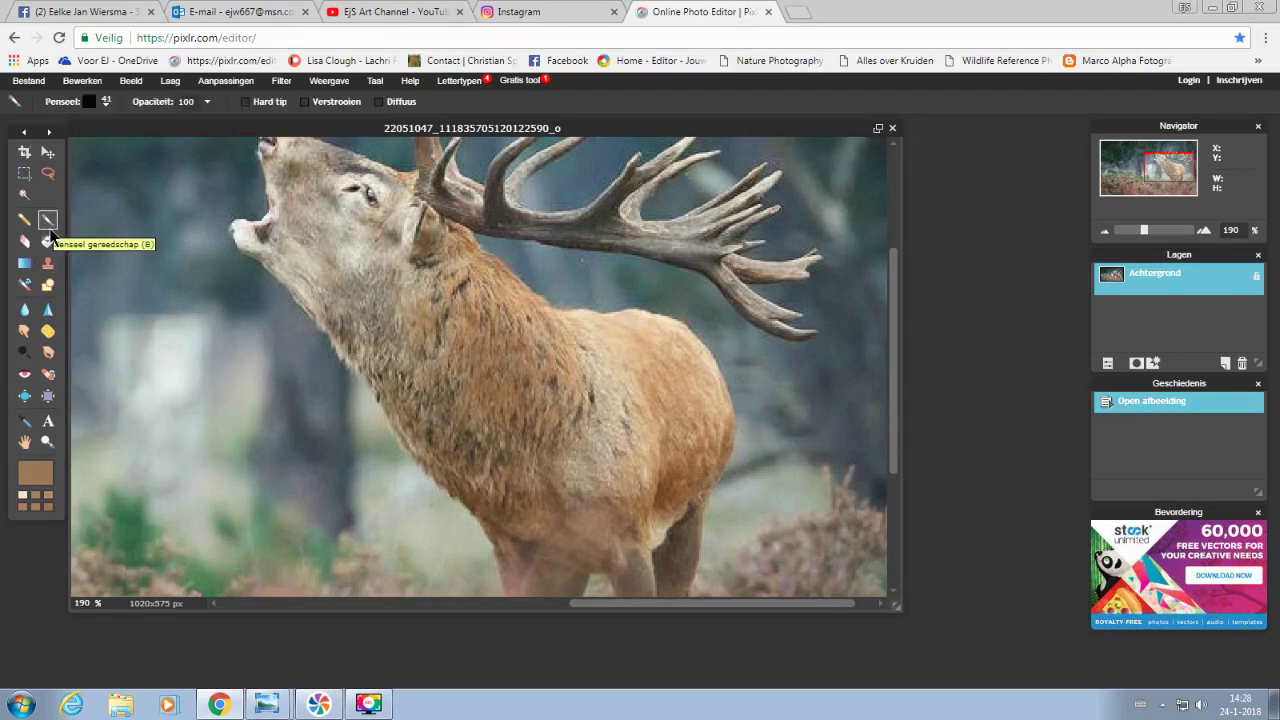
{"action": "left_click", "coordinate": [105, 101]}
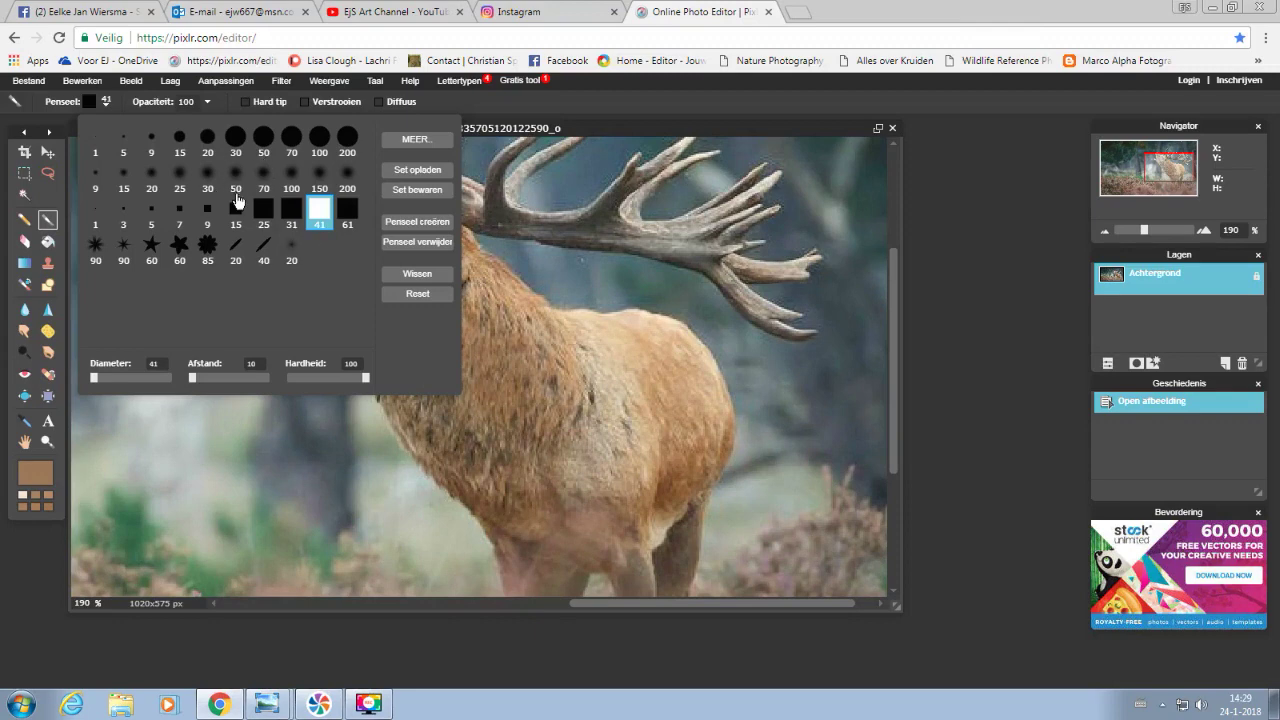
{"action": "left_click", "coordinate": [316, 211]}
{"action": "left_click", "coordinate": [33, 588]}
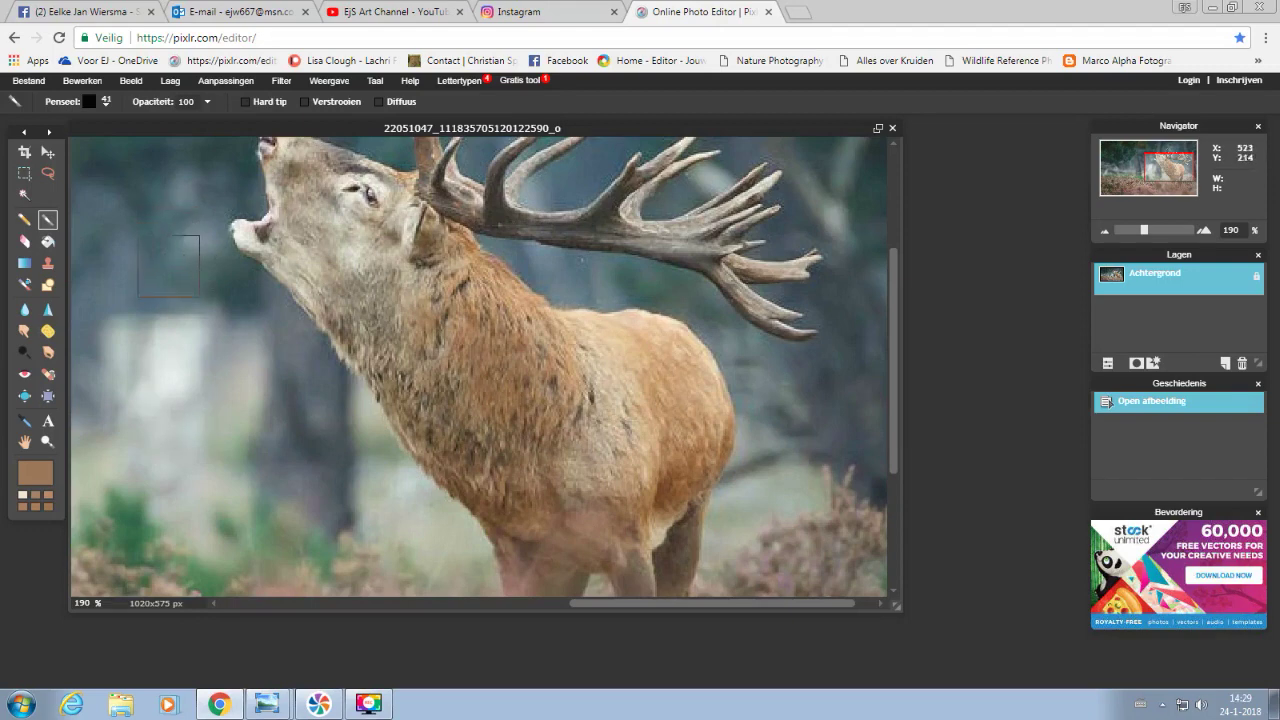
{"action": "left_click", "coordinate": [145, 212]}
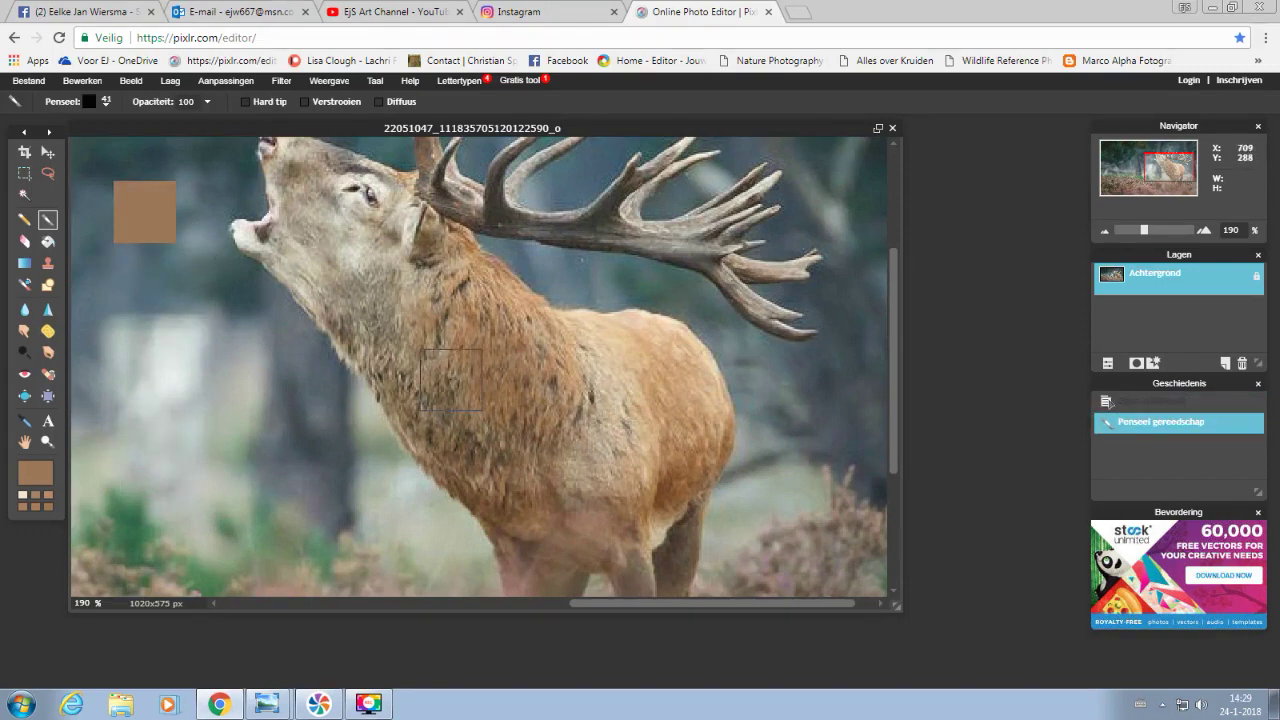
Step: Sample a dark brown from the shadowed fur on the deer's lower chest with the colour picker
{"action": "left_click", "coordinate": [27, 424]}
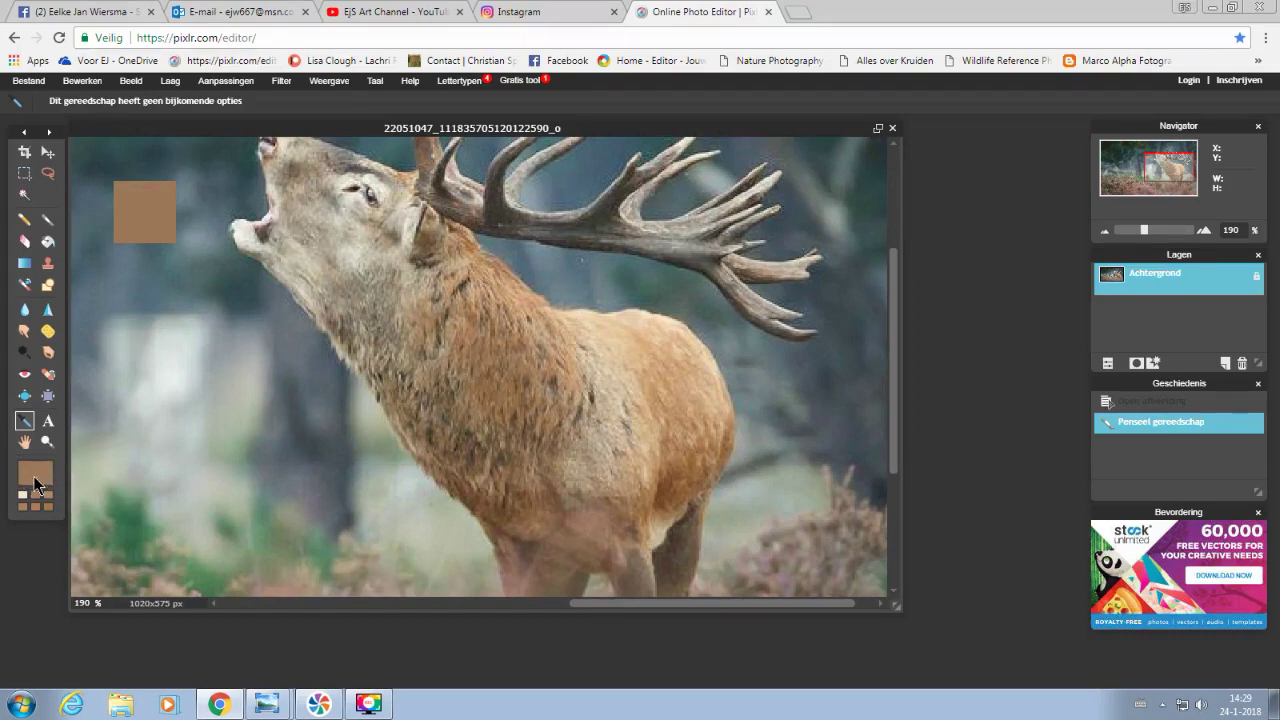
{"action": "left_click", "coordinate": [47, 219]}
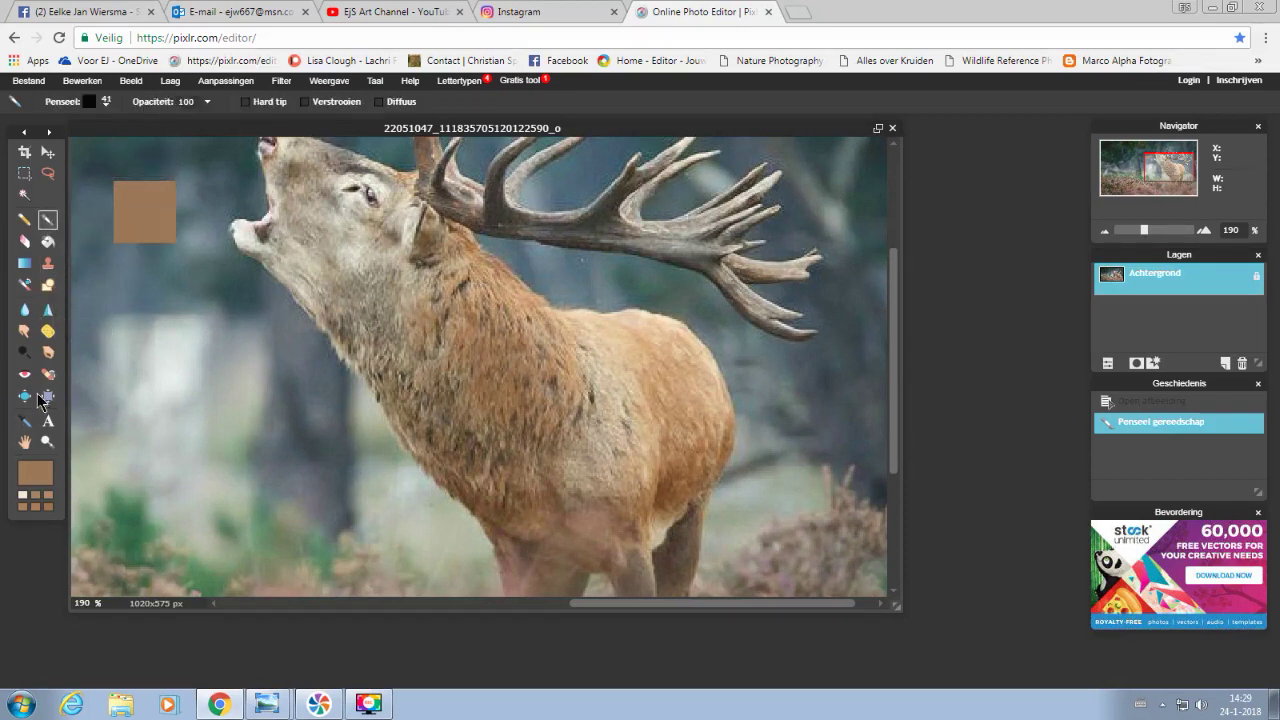
{"action": "left_click", "coordinate": [26, 420]}
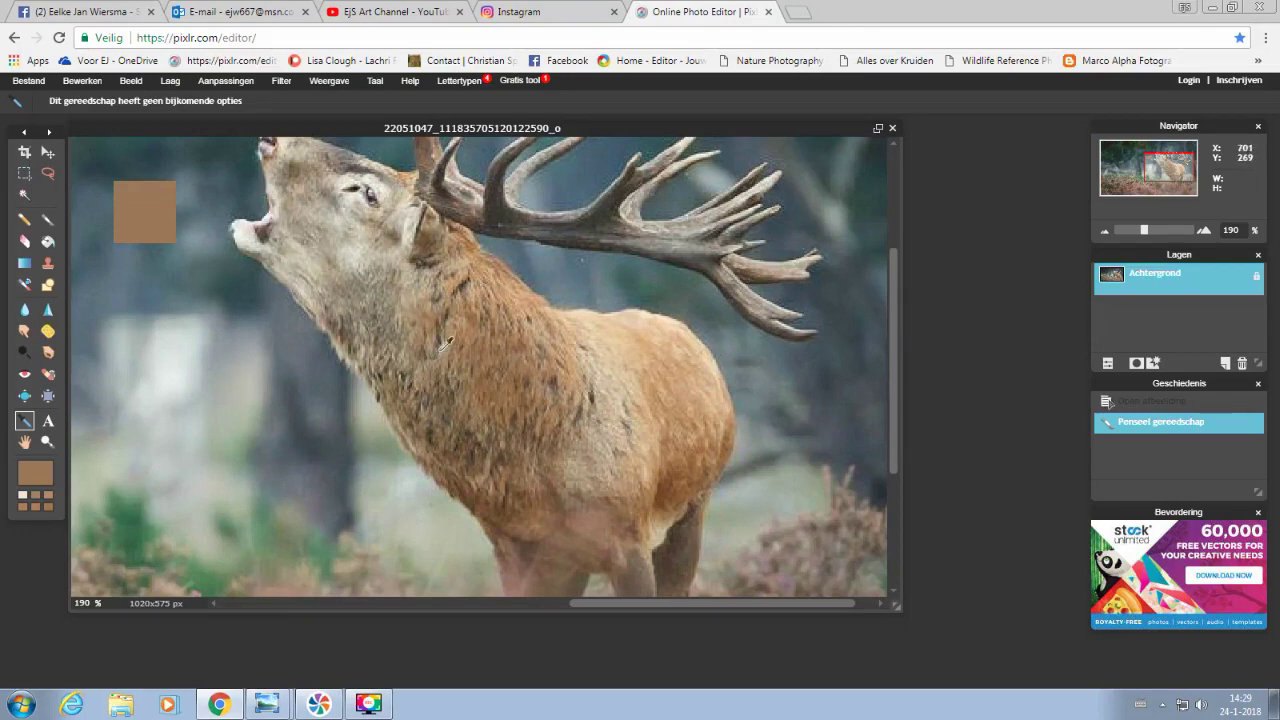
{"action": "scroll", "coordinate": [465, 346], "scroll_direction": "up", "scroll_amount": 2}
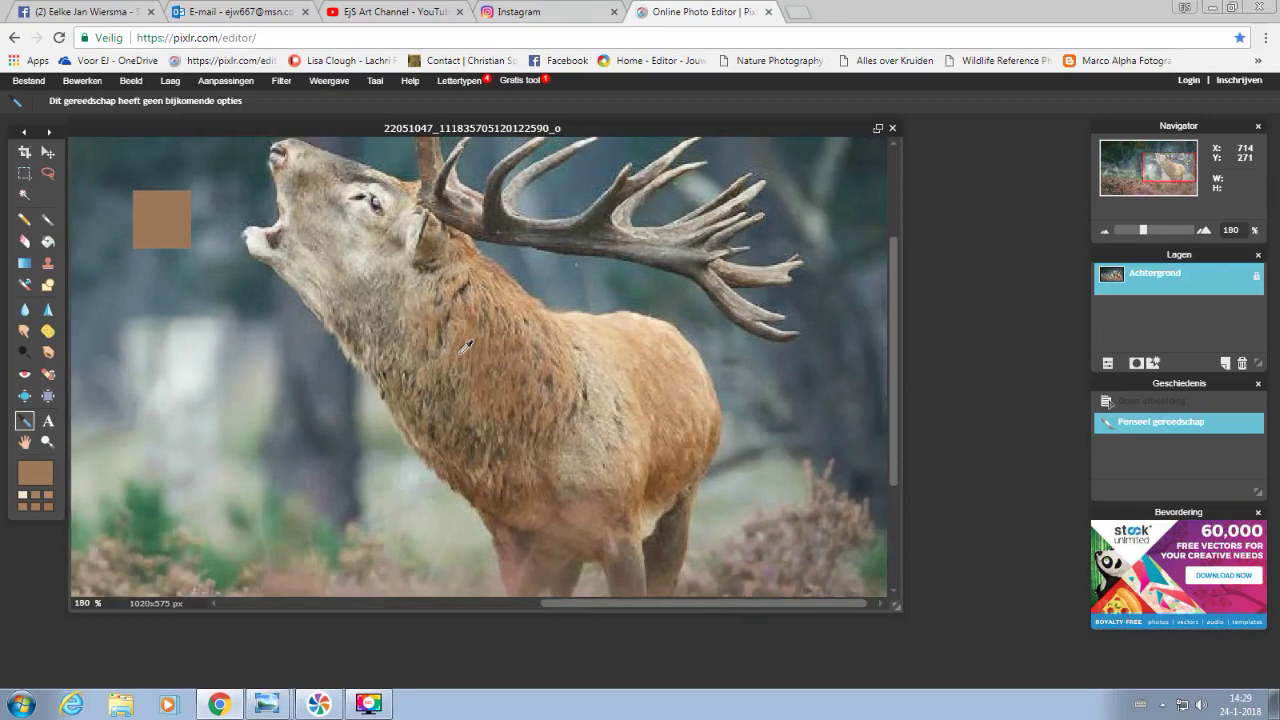
{"action": "scroll", "coordinate": [465, 346], "scroll_direction": "up", "scroll_amount": 3}
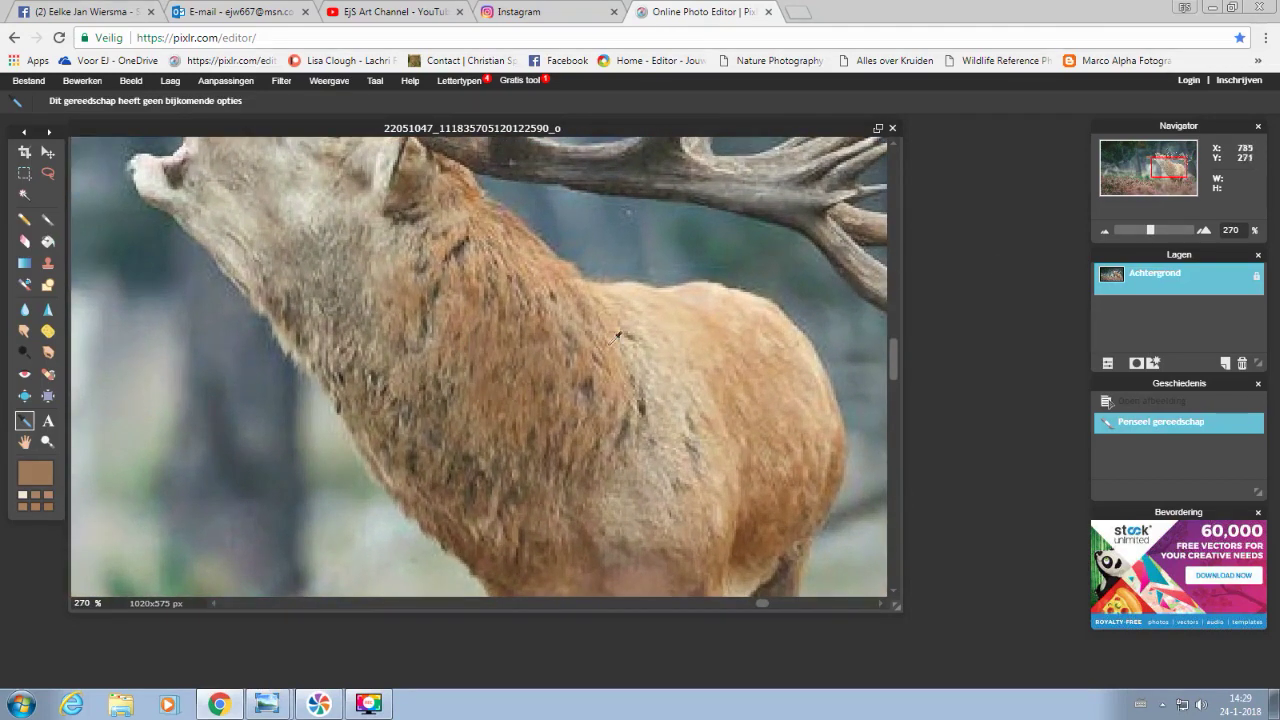
{"action": "left_click_drag", "start_coordinate": [1160, 168], "coordinate": [1160, 177]}
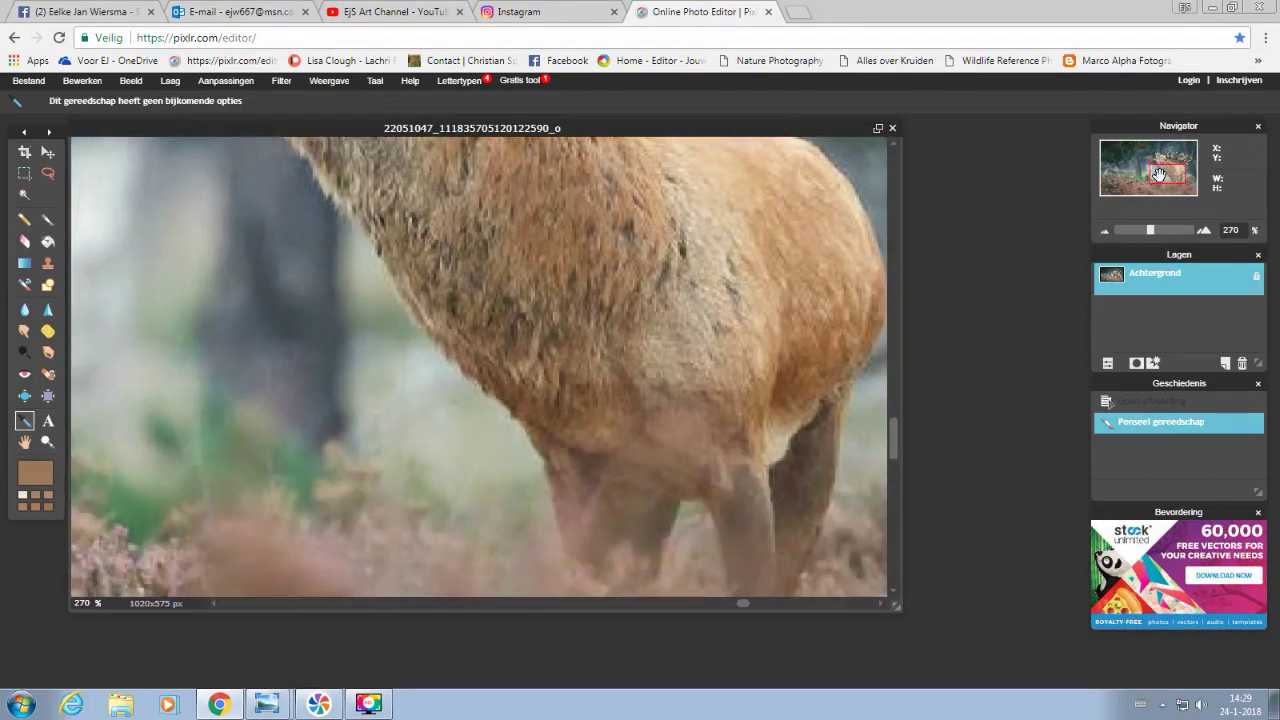
{"action": "left_click", "coordinate": [514, 326], "text": "alt"}
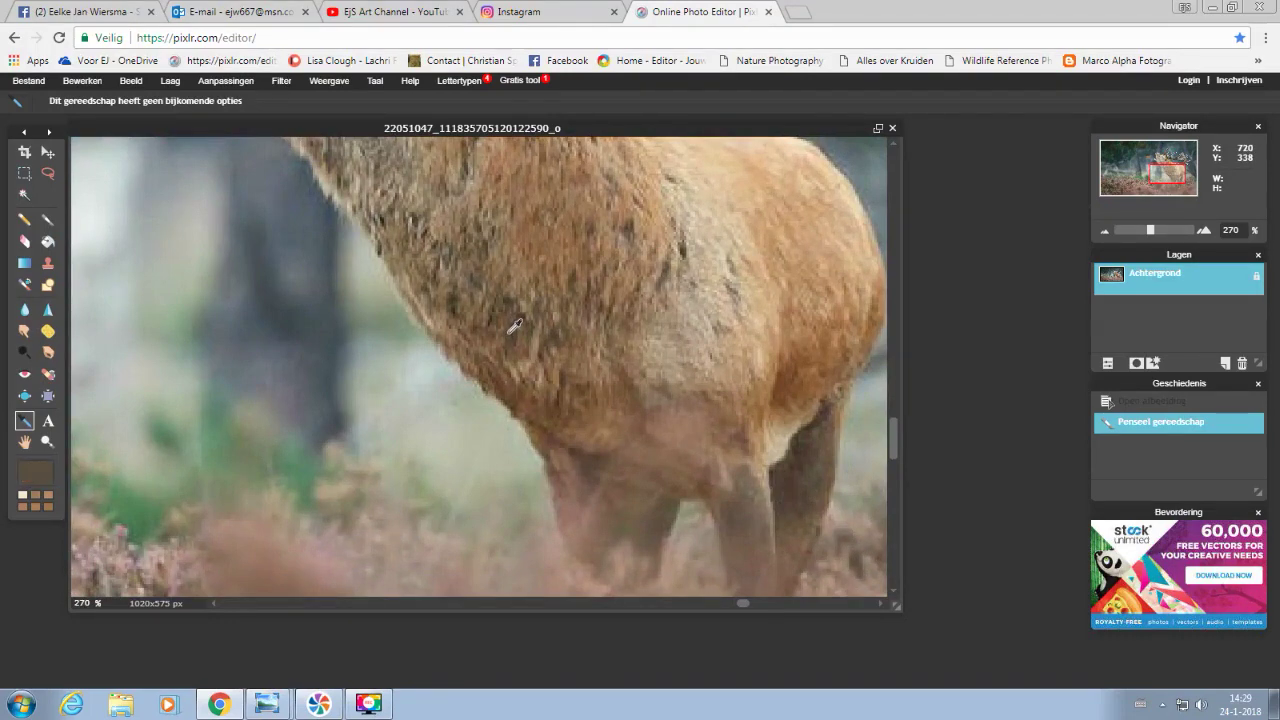
Step: Stamp a dark brown square swatch directly below the medium brown one with the size 41 brush
{"action": "left_click", "coordinate": [48, 221]}
{"action": "left_click", "coordinate": [96, 106]}
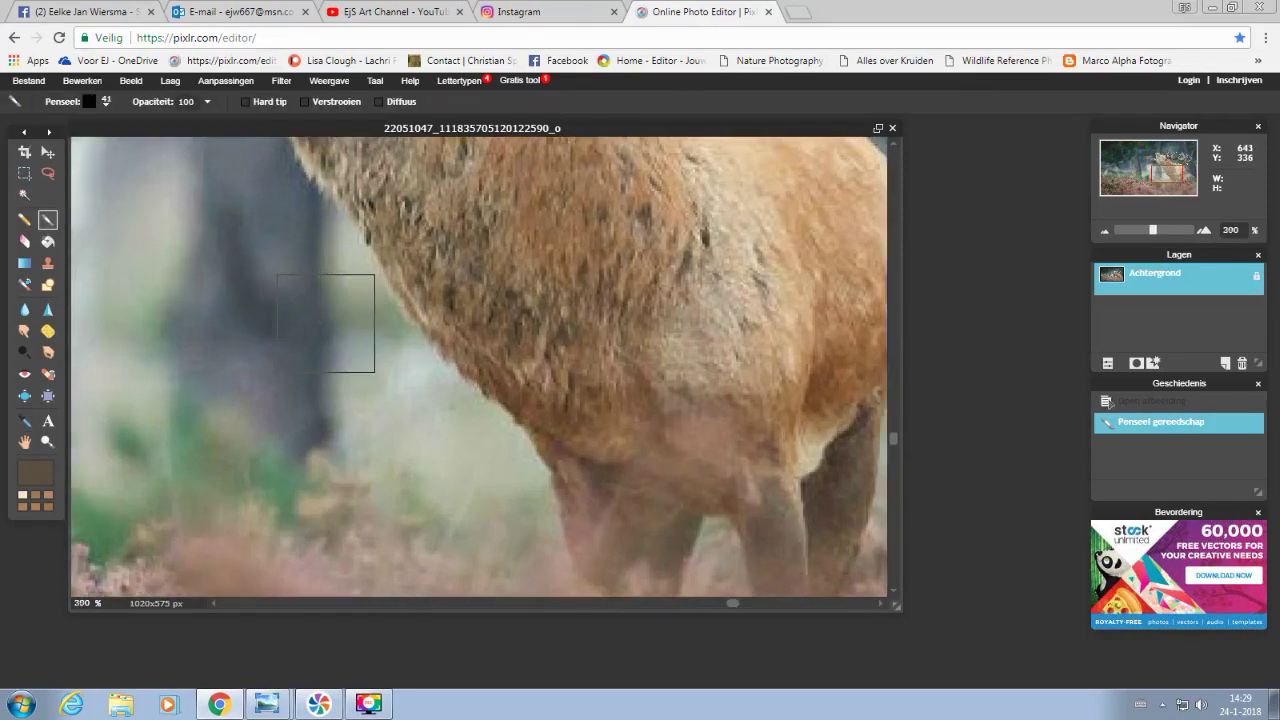
{"action": "scroll", "coordinate": [326, 323], "scroll_direction": "down", "scroll_amount": 5}
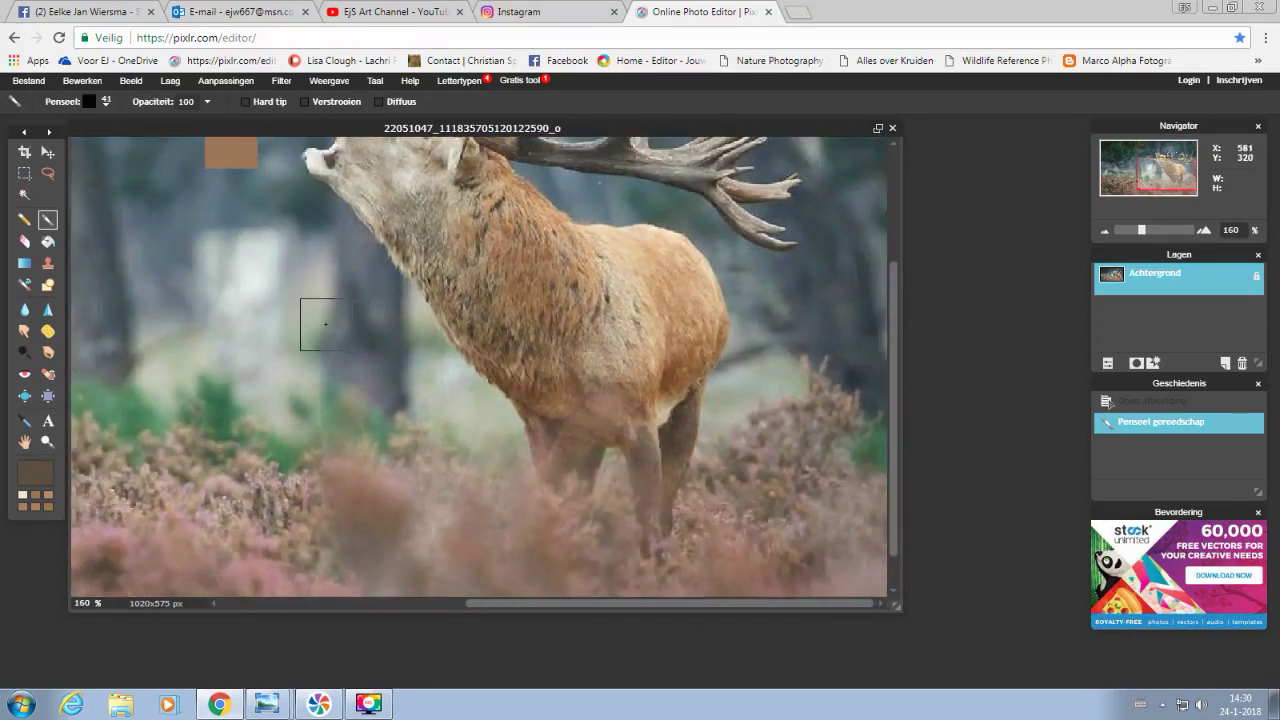
{"action": "left_click", "coordinate": [230, 200]}
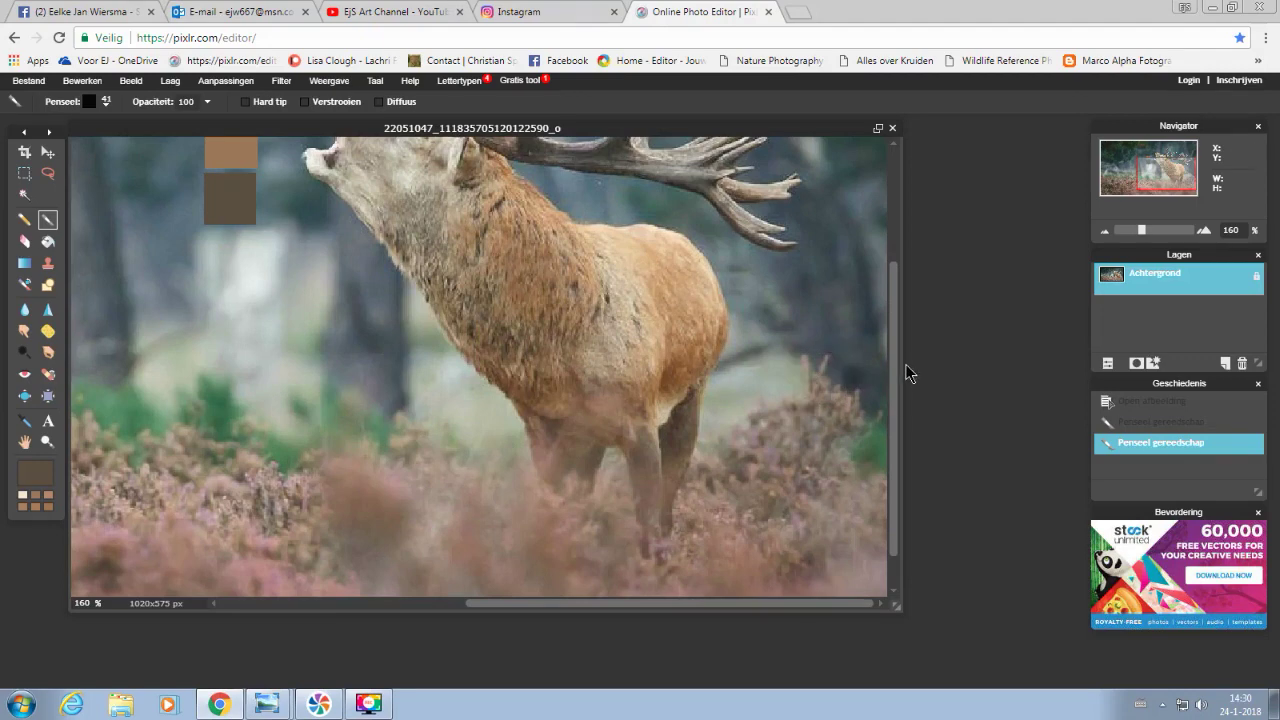
Step: Sample a light tan from the fur behind the deer's neck and stamp it as a square swatch directly above the medium brown one
{"action": "left_click_drag", "start_coordinate": [898, 371], "coordinate": [902, 276]}
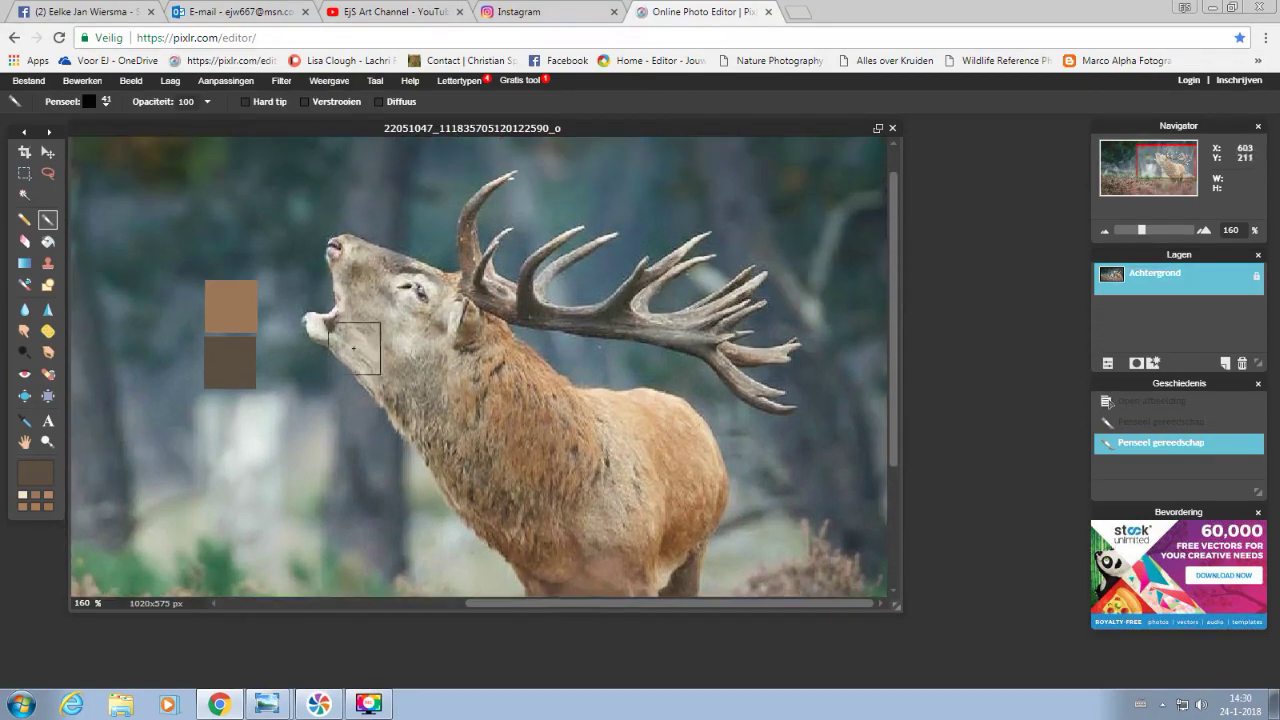
{"action": "left_click", "coordinate": [24, 420]}
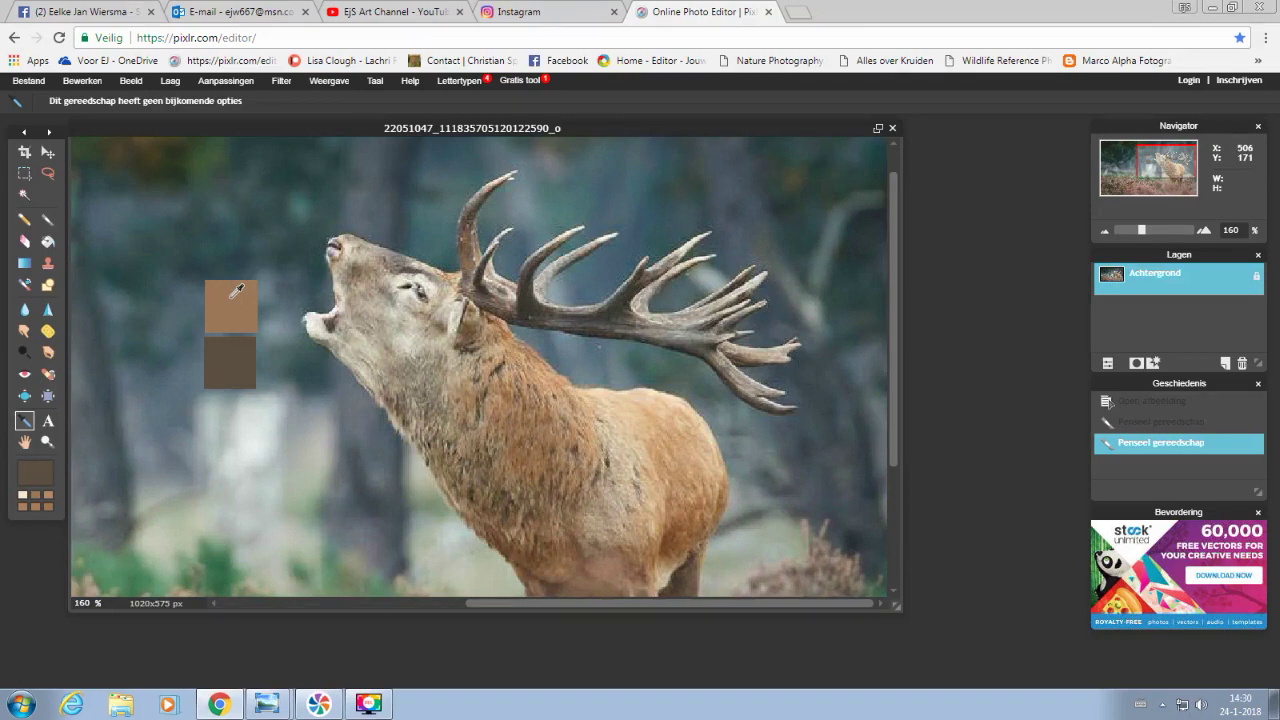
{"action": "left_click", "coordinate": [594, 423], "text": "alt"}
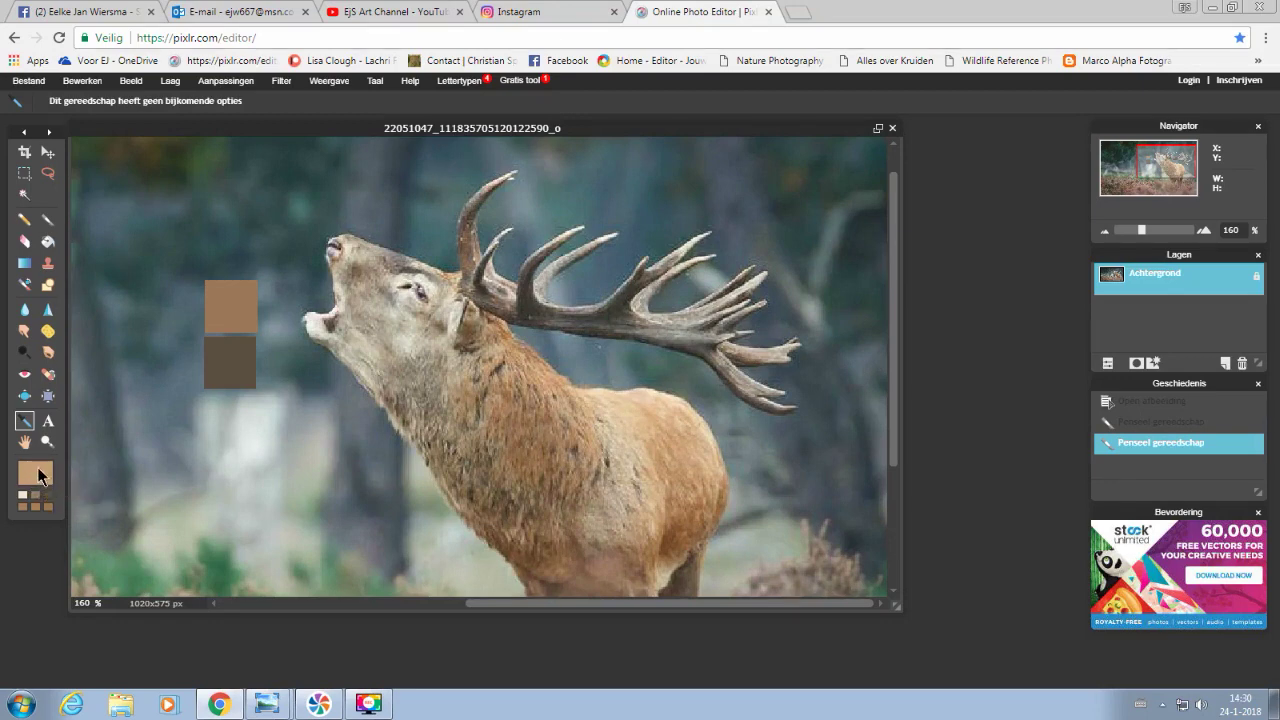
{"action": "left_click", "coordinate": [47, 220]}
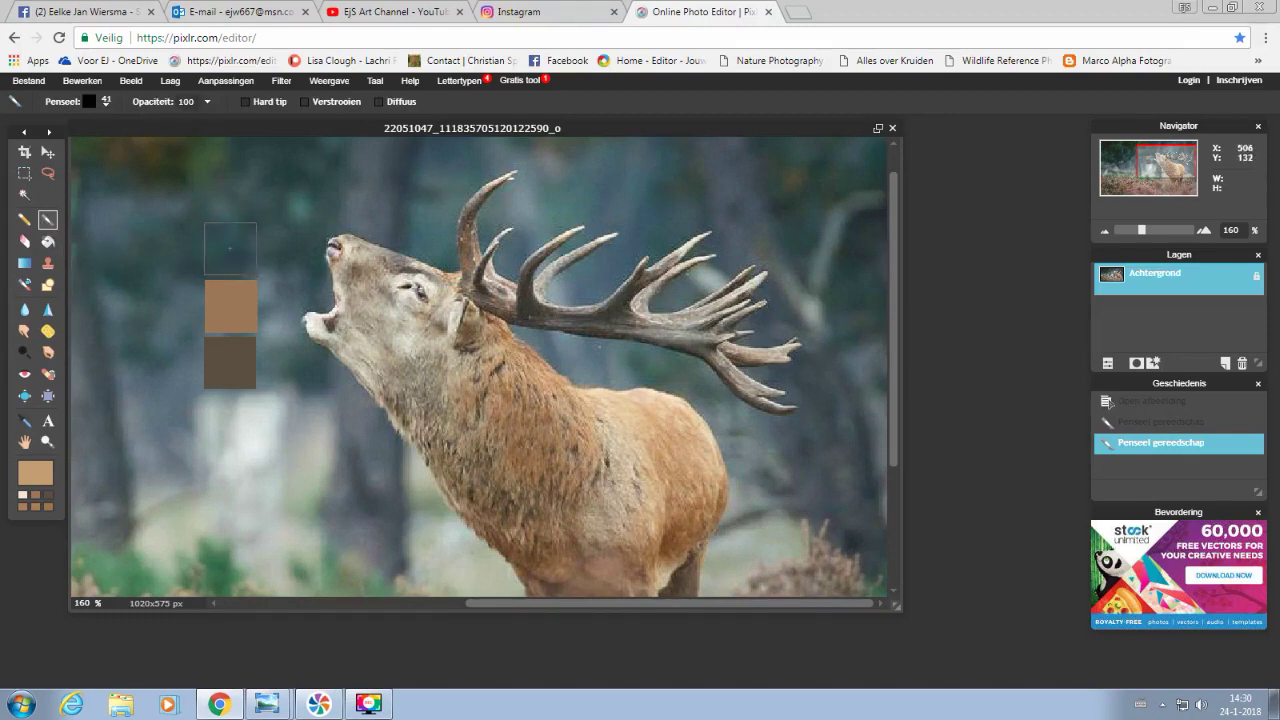
{"action": "left_click", "coordinate": [230, 249]}
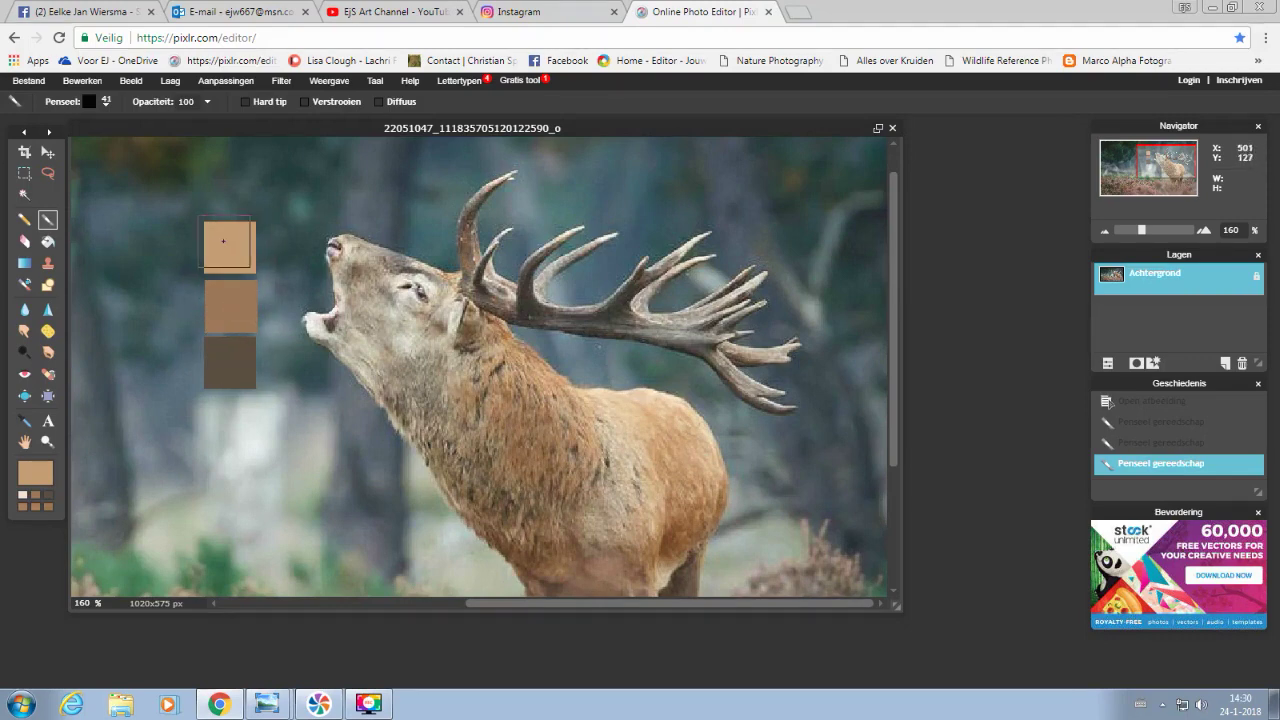
Step: Sample a pale cream from the top edge of the deer's back and stamp it as a square swatch to the right of the tan one
{"action": "left_click", "coordinate": [25, 421]}
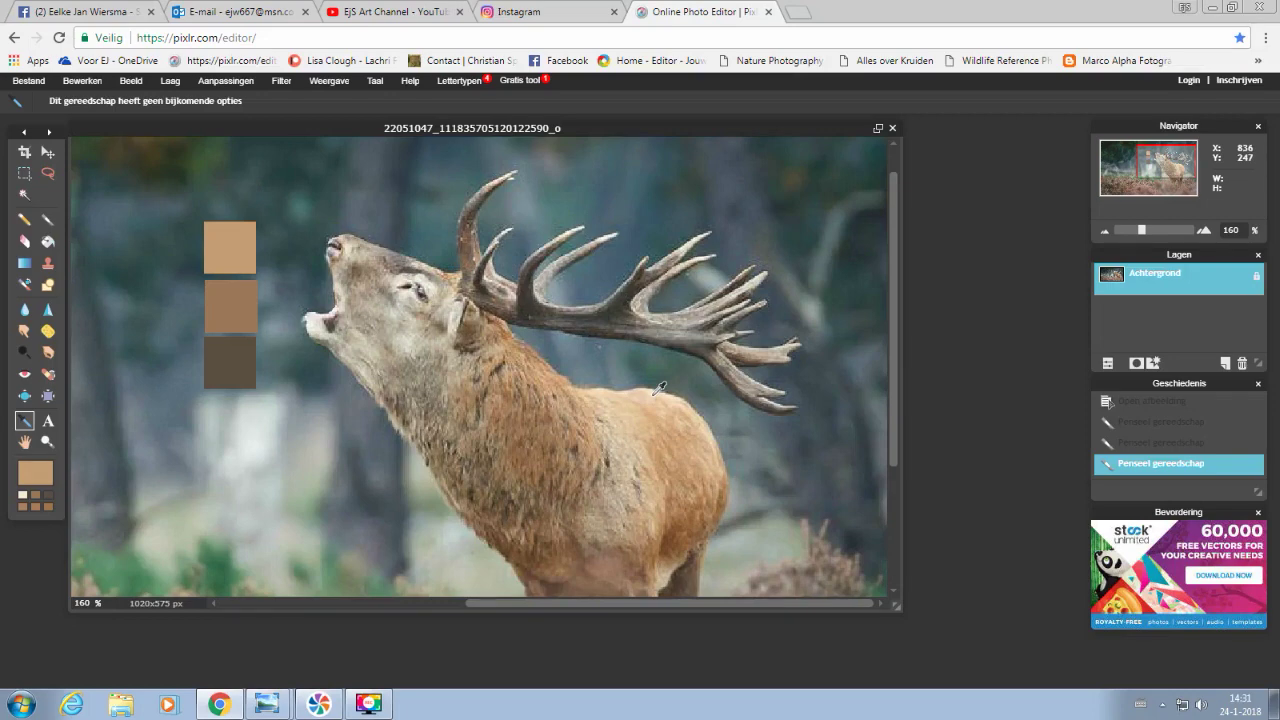
{"action": "key", "text": "x"}
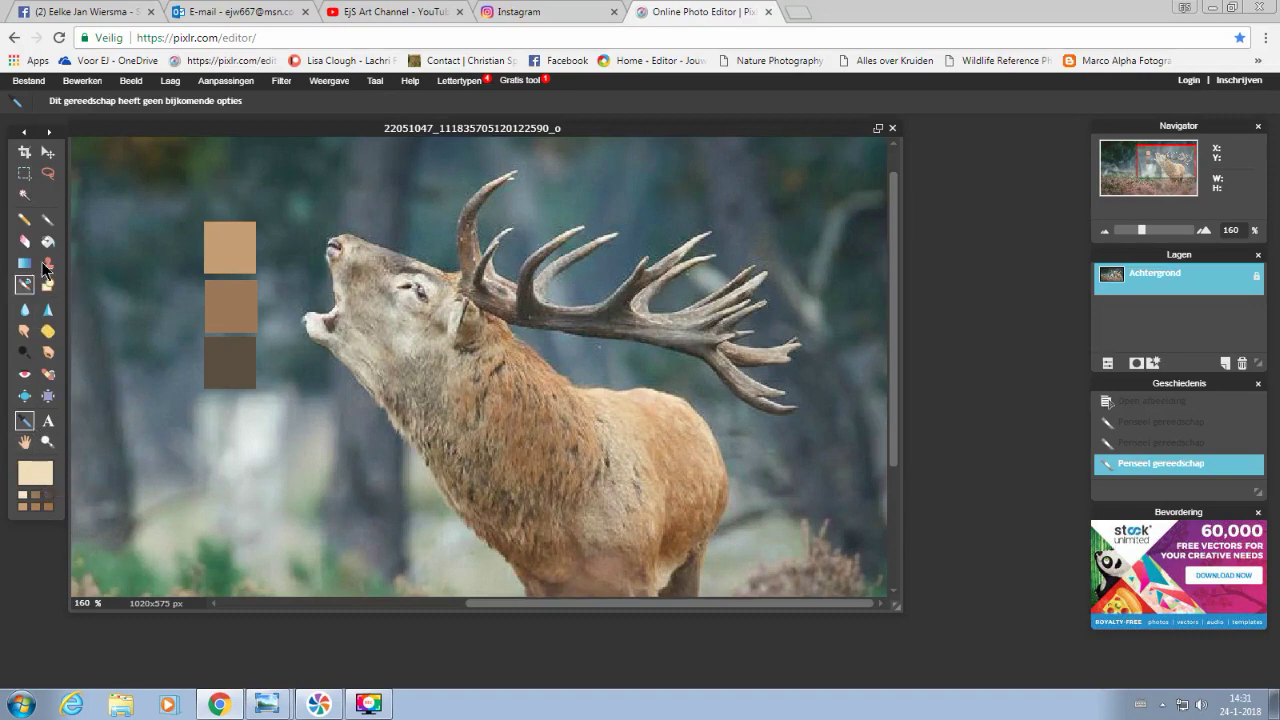
{"action": "left_click", "coordinate": [47, 219]}
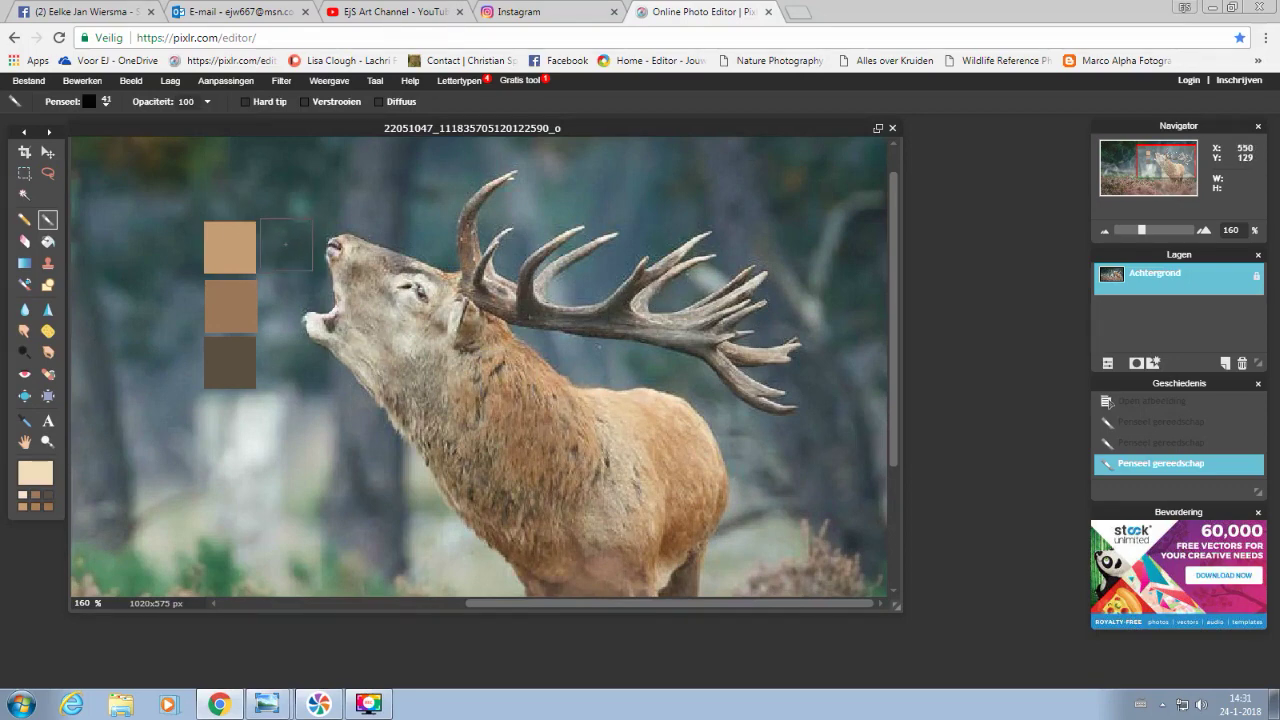
{"action": "left_click", "coordinate": [286, 244]}
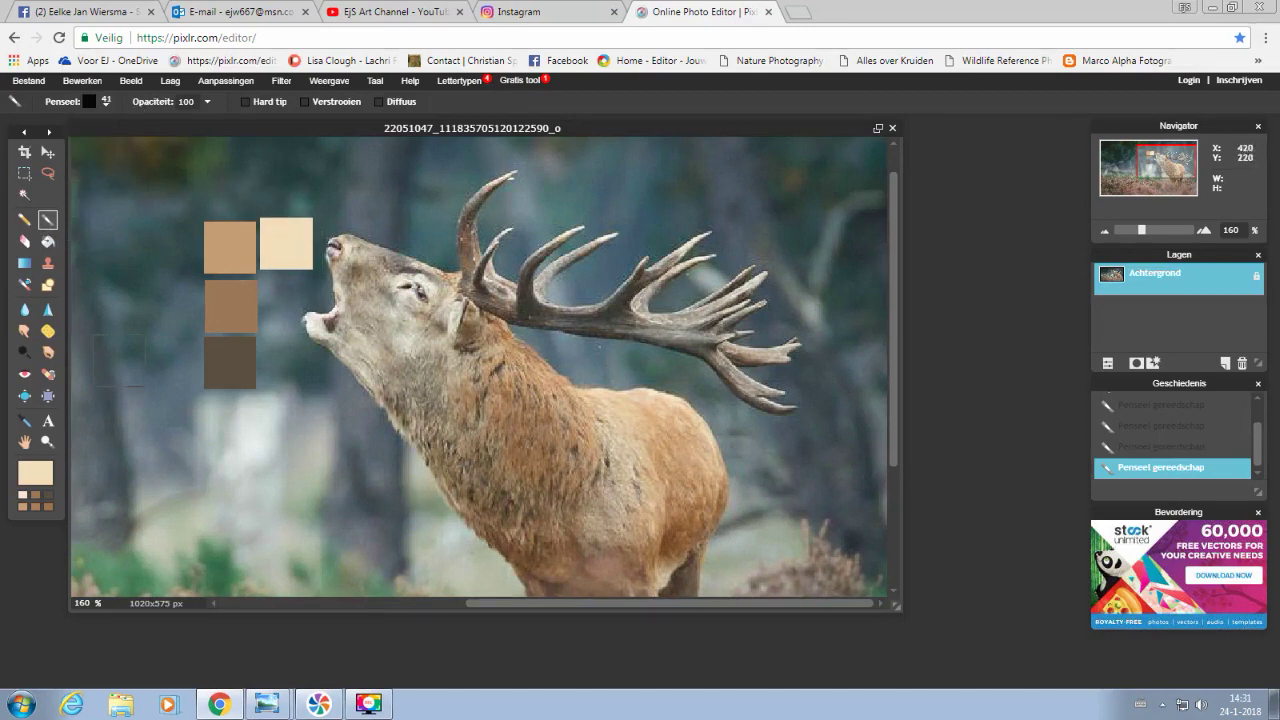
{"action": "left_click", "coordinate": [24, 420]}
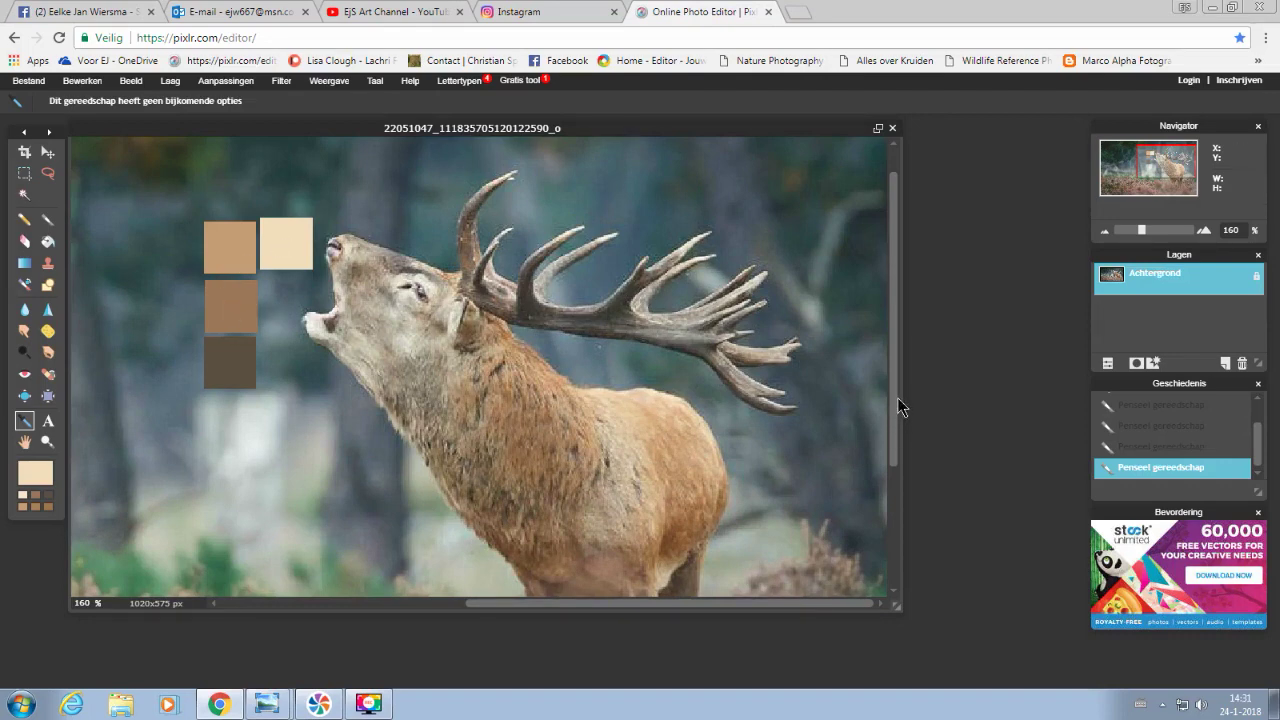
{"action": "left_click_drag", "start_coordinate": [897, 410], "coordinate": [883, 399]}
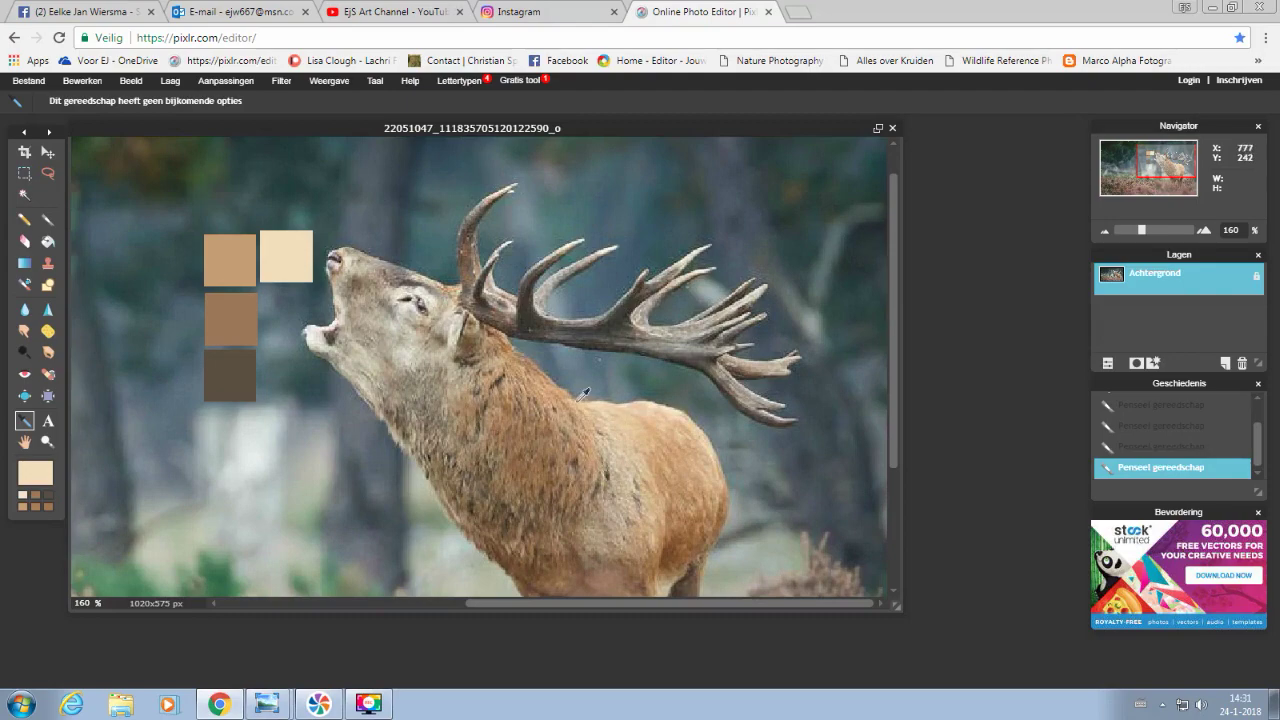
{"action": "scroll", "coordinate": [581, 395], "scroll_direction": "down", "scroll_amount": 2}
{"action": "scroll", "coordinate": [581, 395], "scroll_direction": "up", "scroll_amount": 3}
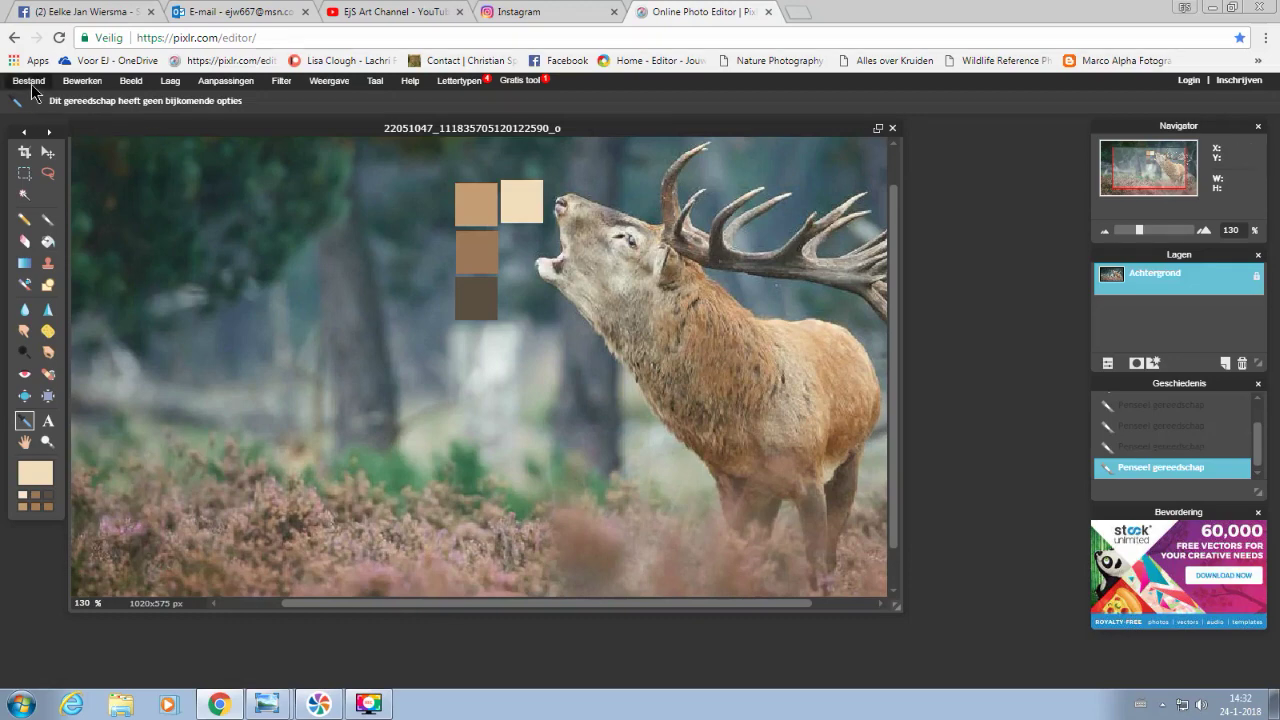
Step: Save the image with its swatches to the desktop as a JPEG named paletdeer
{"action": "left_click", "coordinate": [31, 83]}
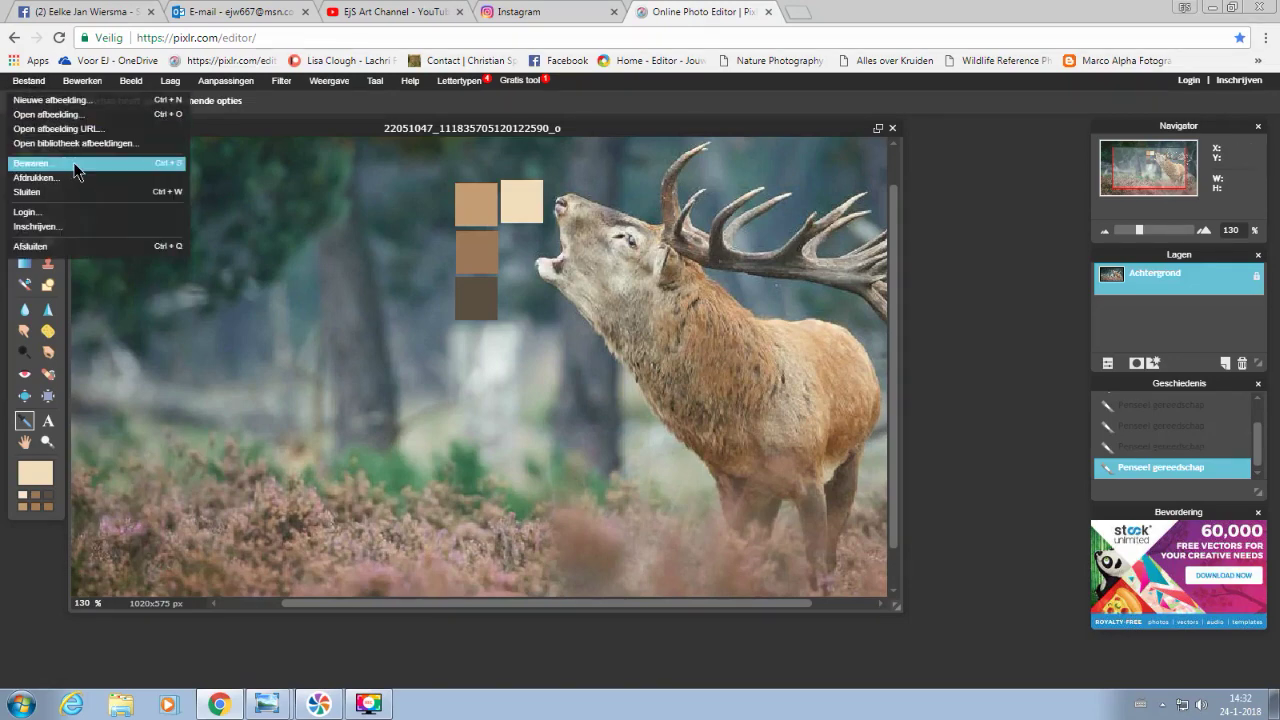
{"action": "left_click", "coordinate": [75, 165]}
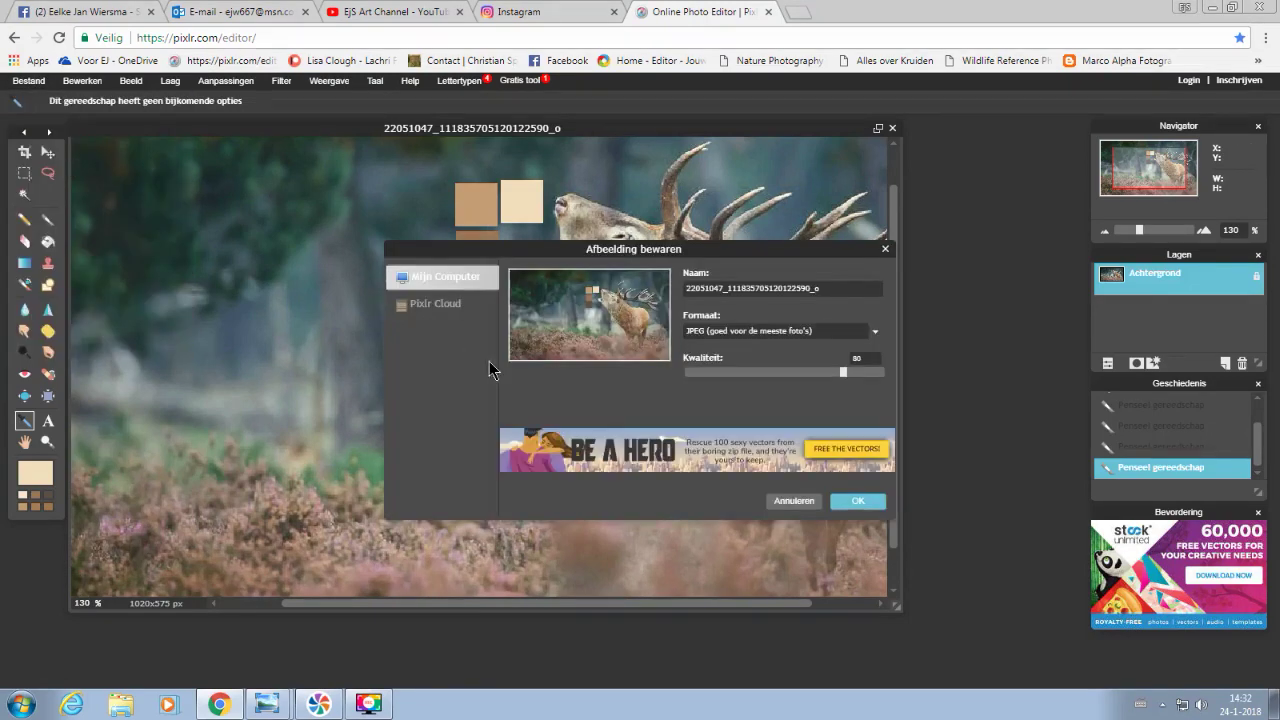
{"action": "left_click", "coordinate": [828, 288]}
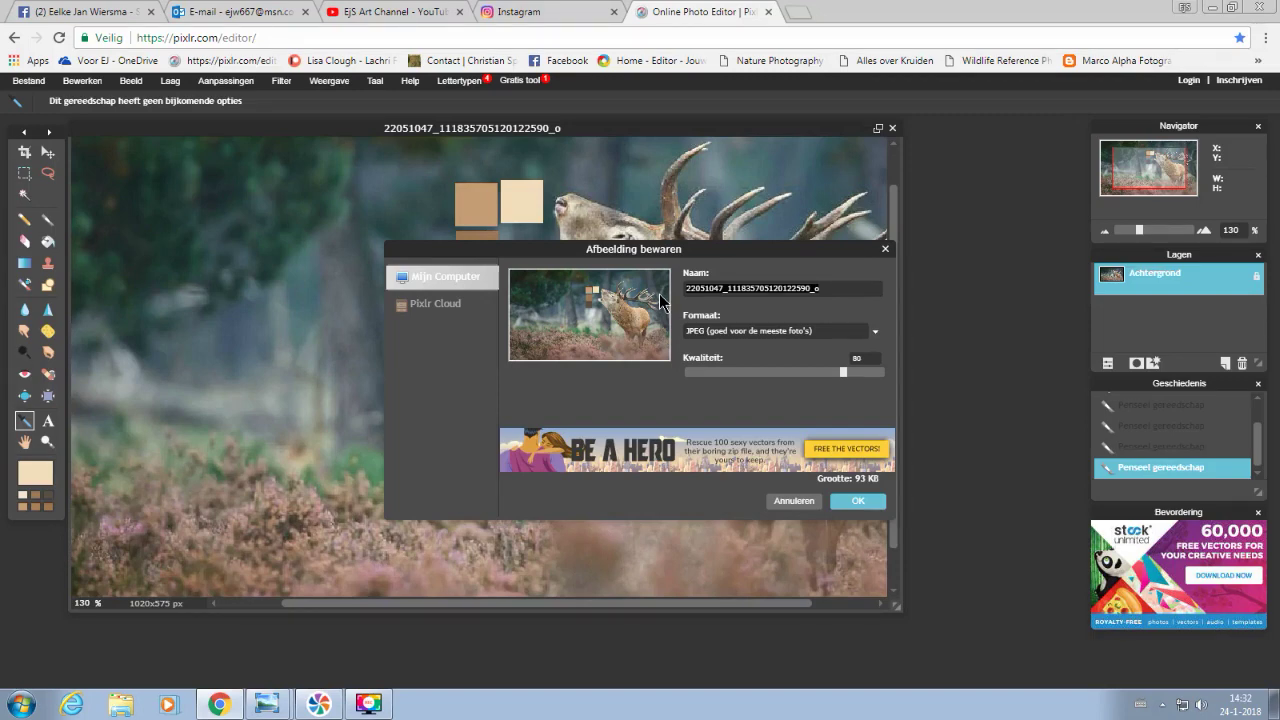
{"action": "type", "text": "P"}
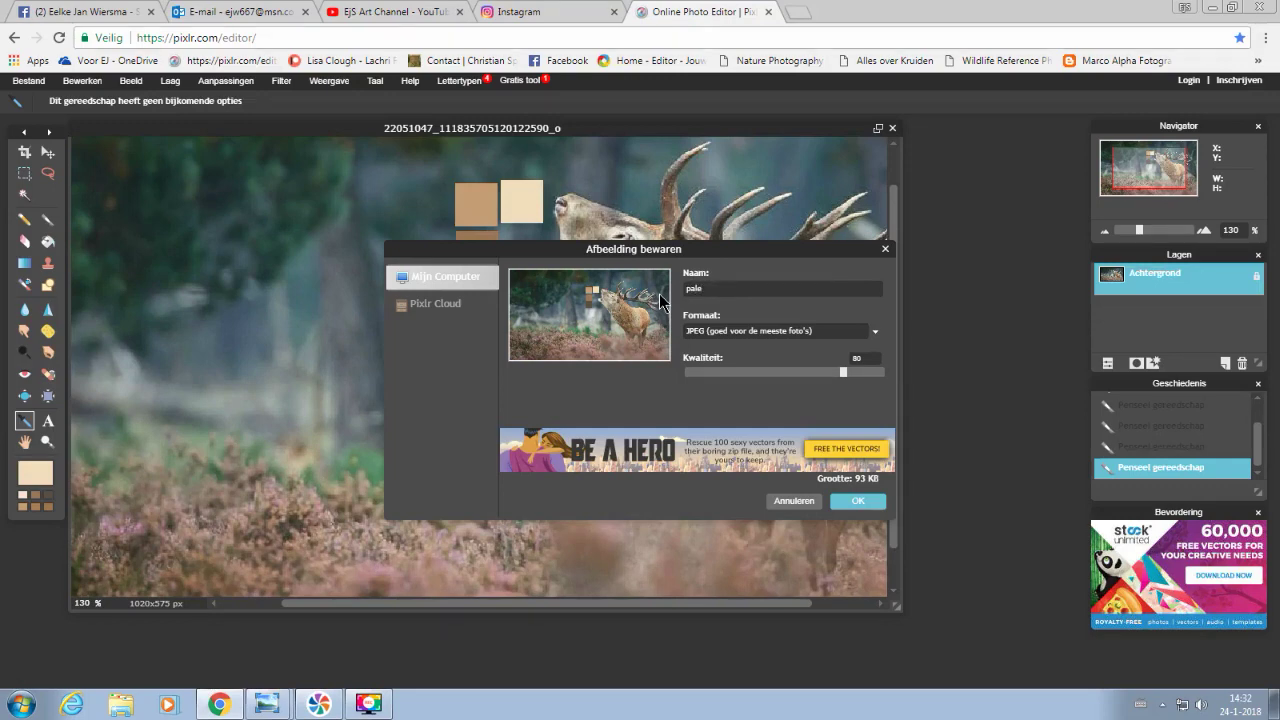
{"action": "type", "text": "aletdeer"}
{"action": "left_click", "coordinate": [858, 501]}
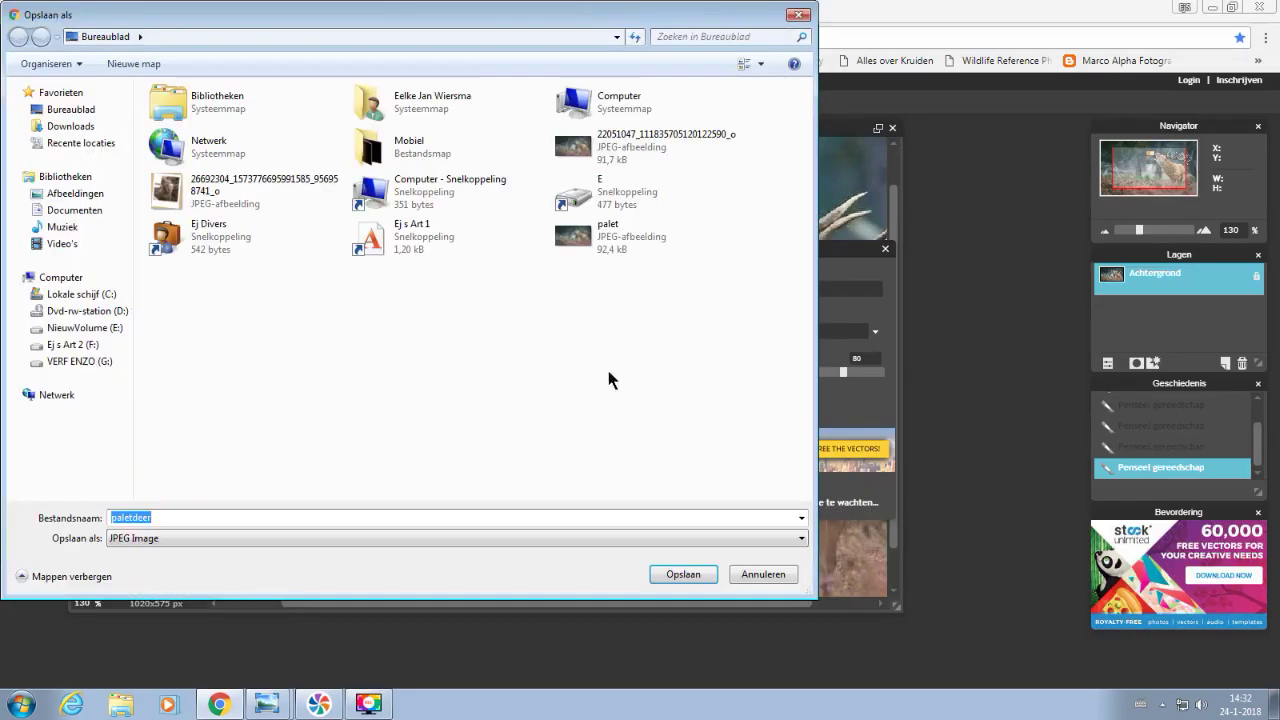
{"action": "left_click", "coordinate": [690, 577]}
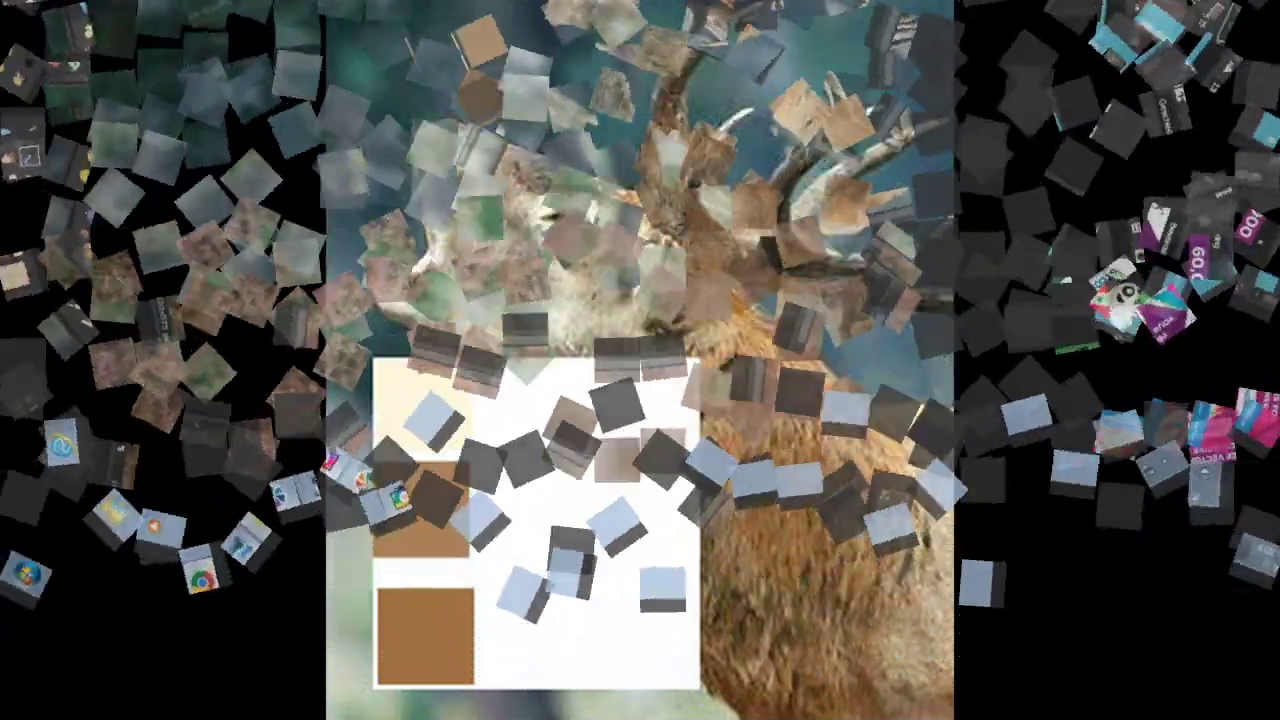